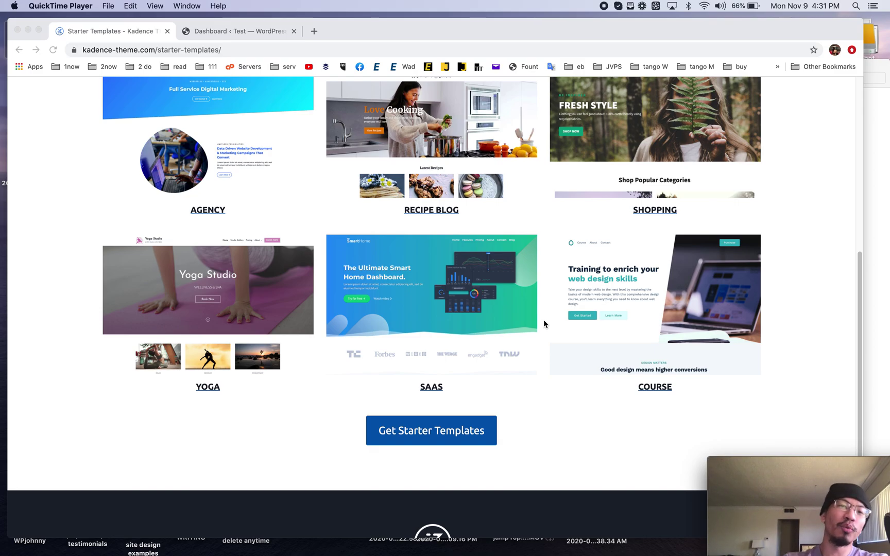
# - Bring Chrome forward and switch to the Agency starter template demo tab
pyautogui.scroll(10, 461, 205)
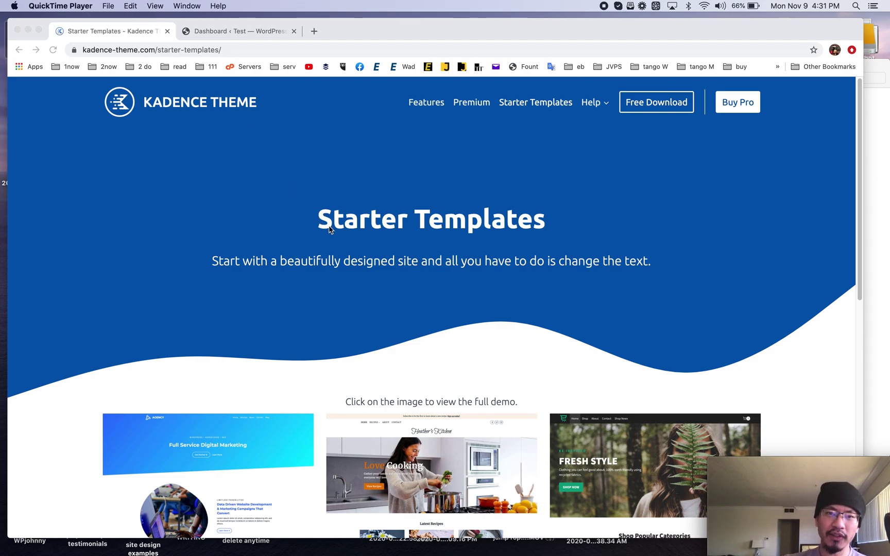
pyautogui.scroll(-7, 352, 290)
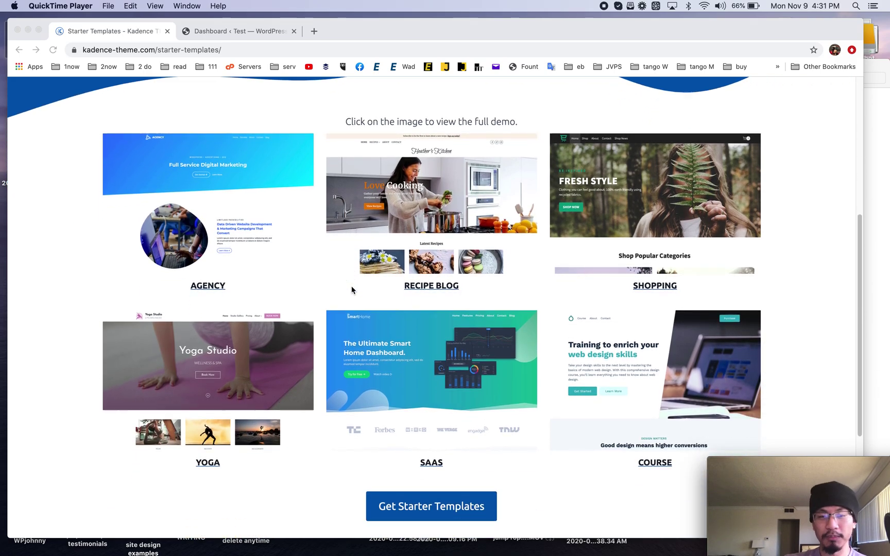
pyautogui.scroll(6, 352, 283)
pyautogui.scroll(-3, 302, 350)
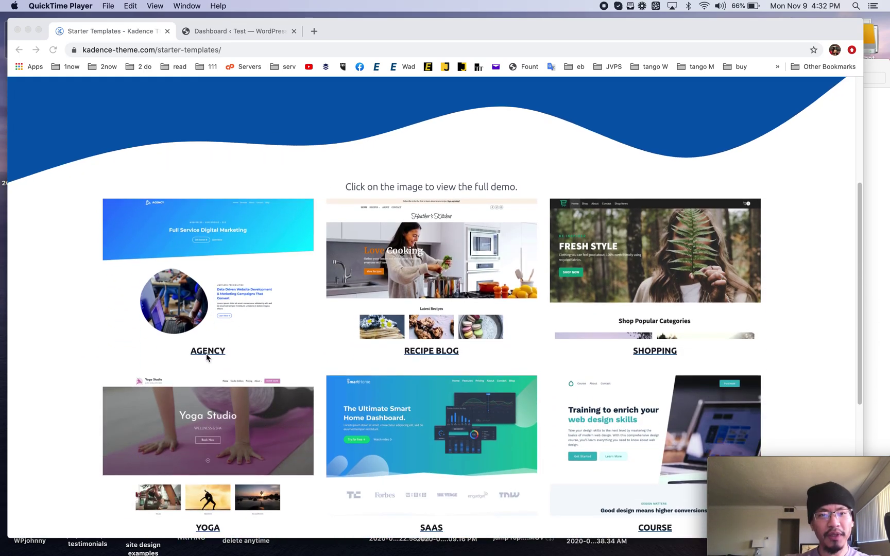
pyautogui.click(87, 327)
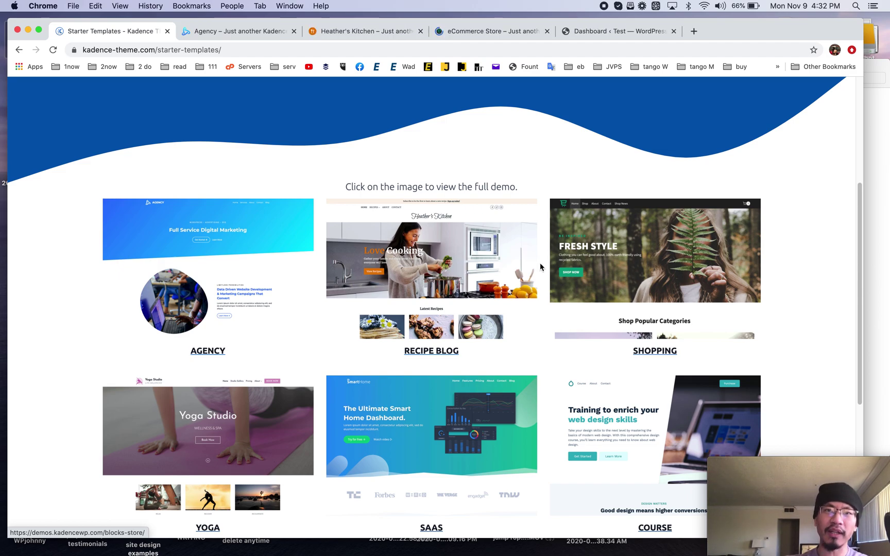
pyautogui.click(255, 39)
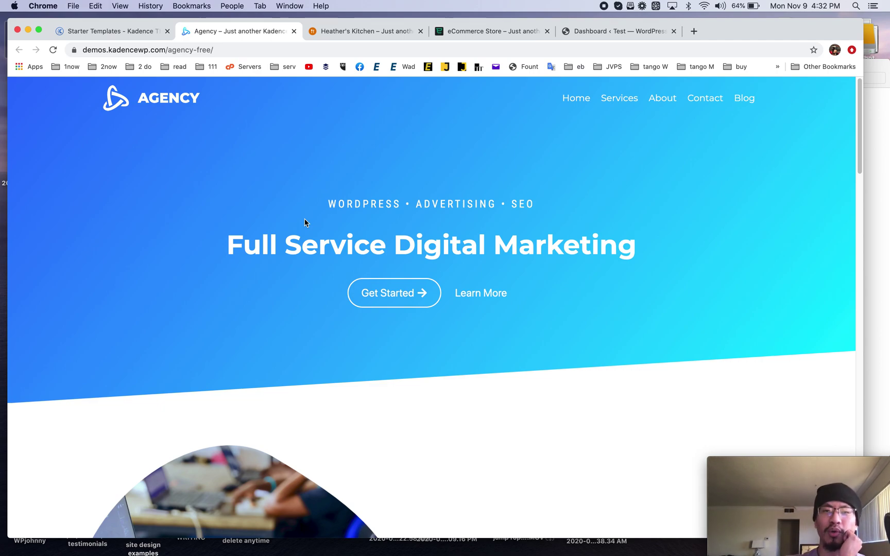
pyautogui.scroll(-1, 305, 223)
pyautogui.scroll(1, 305, 223)
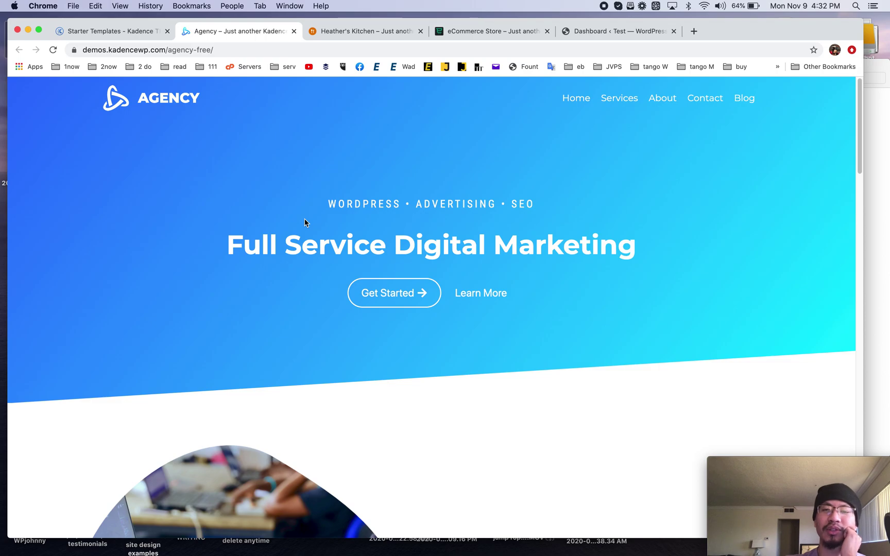
pyautogui.scroll(-1, 304, 223)
pyautogui.scroll(1, 305, 223)
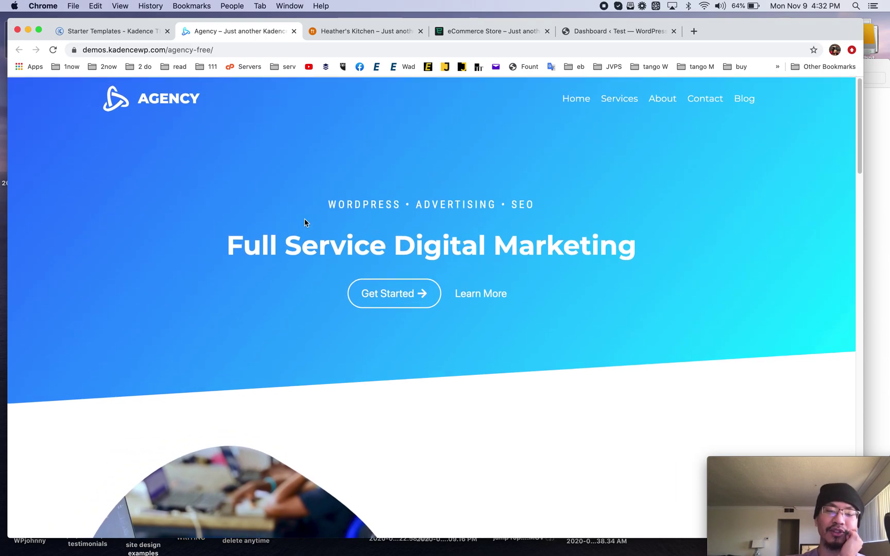
pyautogui.scroll(-10, 304, 223)
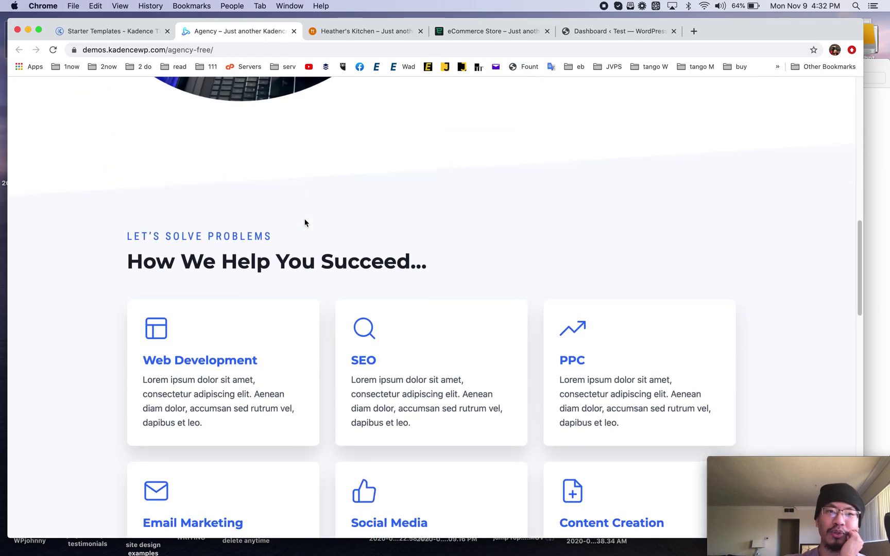
pyautogui.scroll(-10, 305, 223)
pyautogui.scroll(-3, 304, 223)
pyautogui.scroll(6, 305, 222)
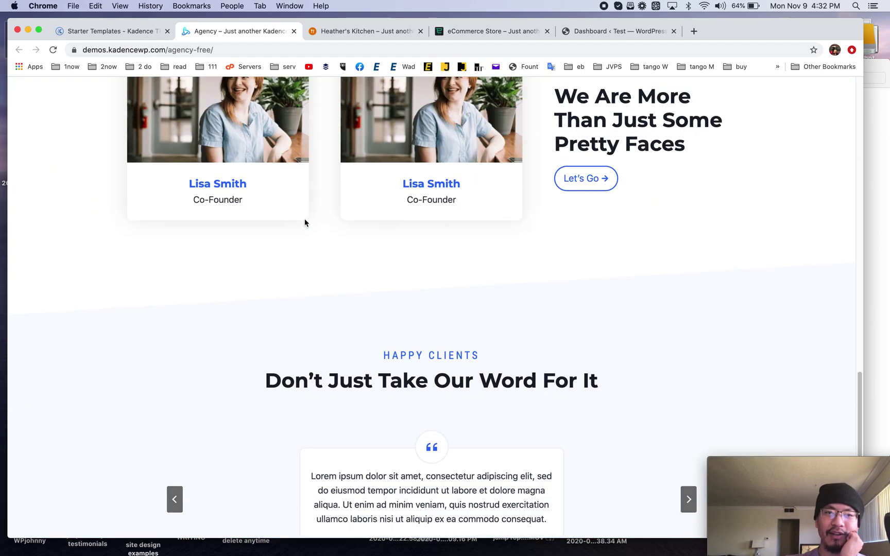
pyautogui.scroll(-5, 304, 222)
pyautogui.click(689, 205)
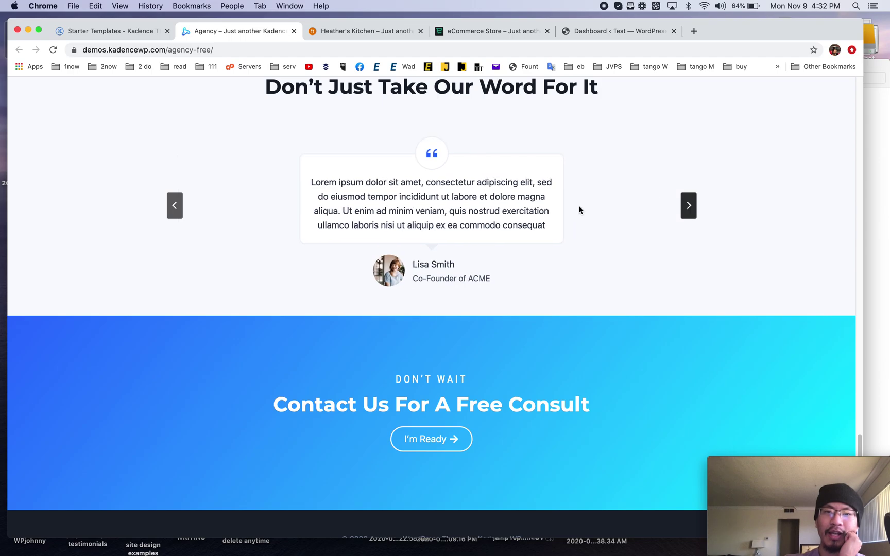
pyautogui.scroll(10, 579, 210)
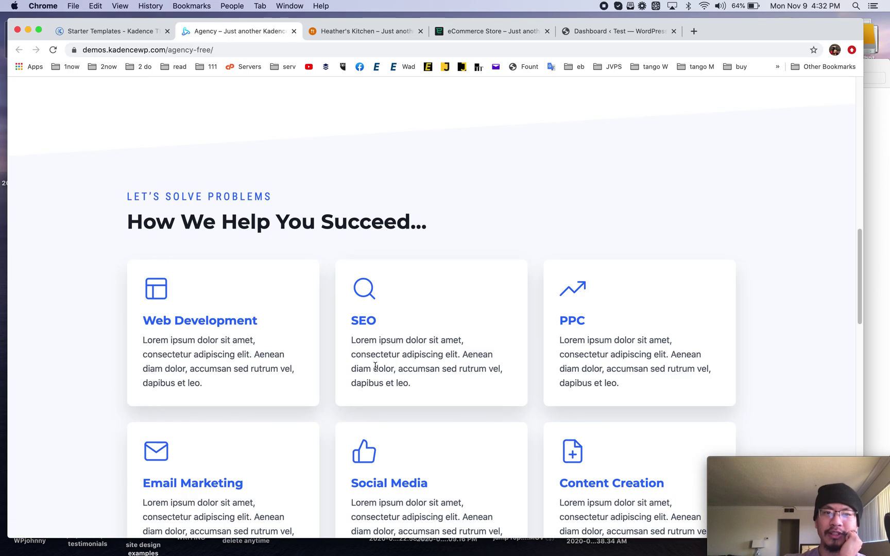
pyautogui.scroll(8, 400, 313)
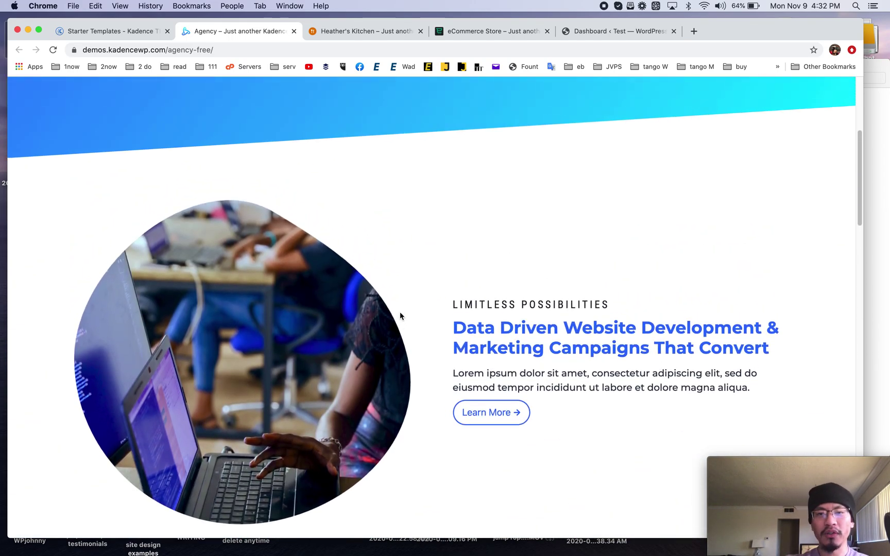
pyautogui.click(516, 415)
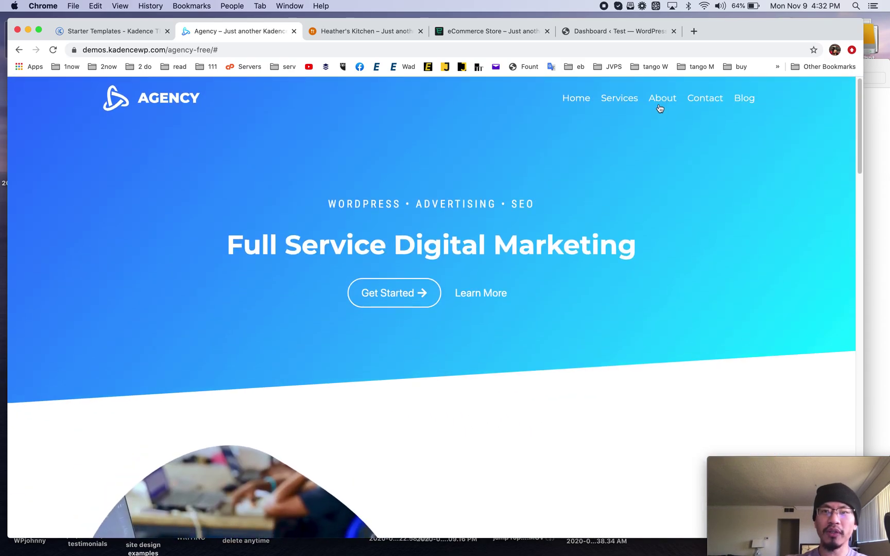
pyautogui.click(661, 101)
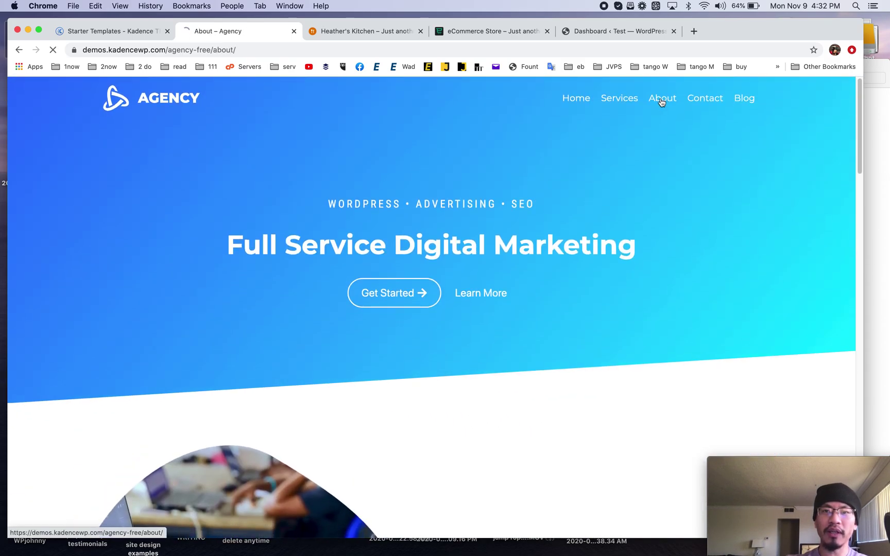
pyautogui.click(626, 100)
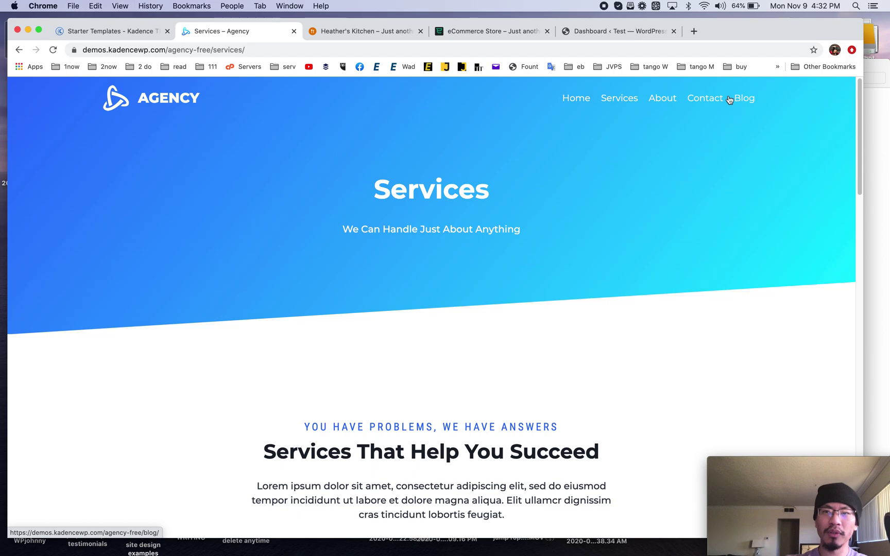
pyautogui.scroll(-12, 422, 279)
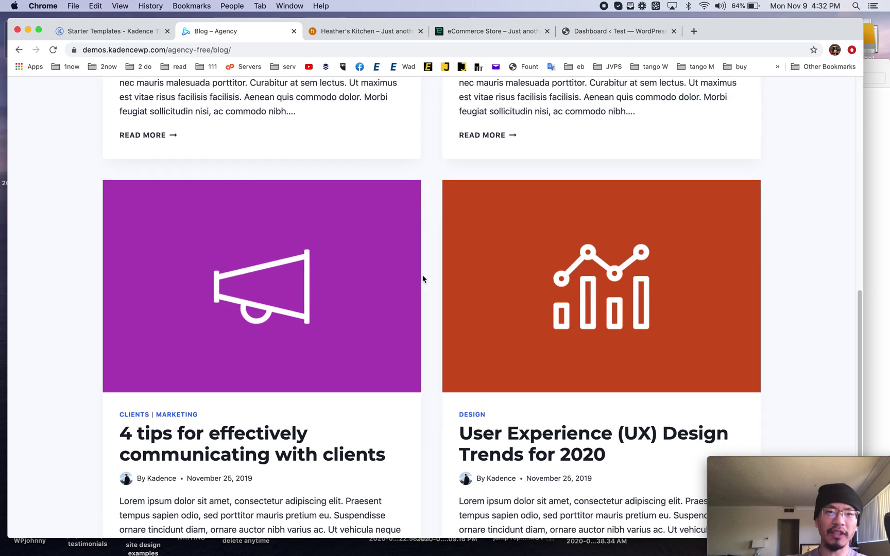
pyautogui.click(252, 343)
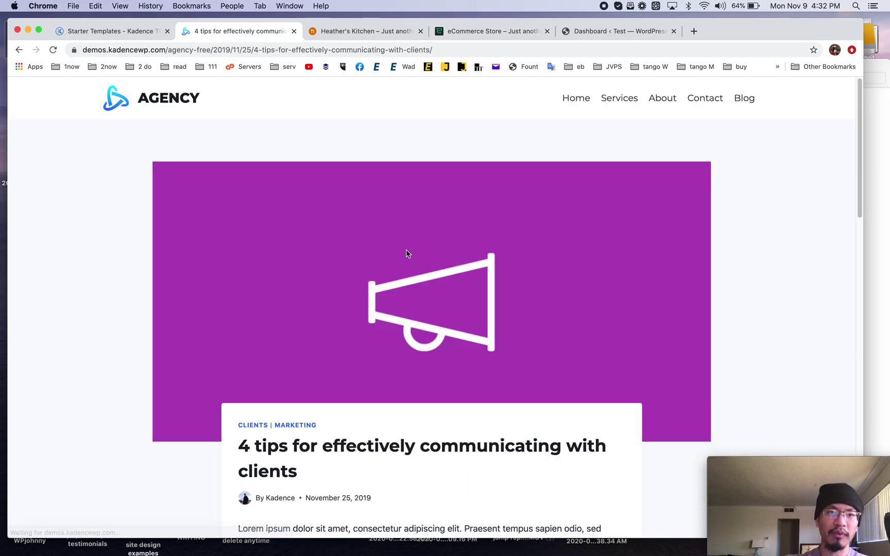
pyautogui.click(166, 97)
# - Close the Agency demo tab
pyautogui.scroll(-9, 365, 292)
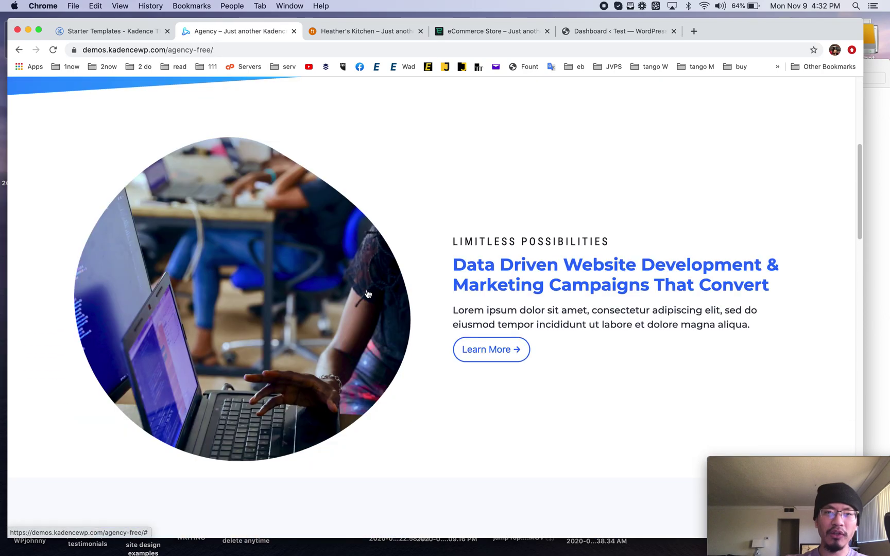
pyautogui.scroll(10, 366, 292)
pyautogui.press('super+w')
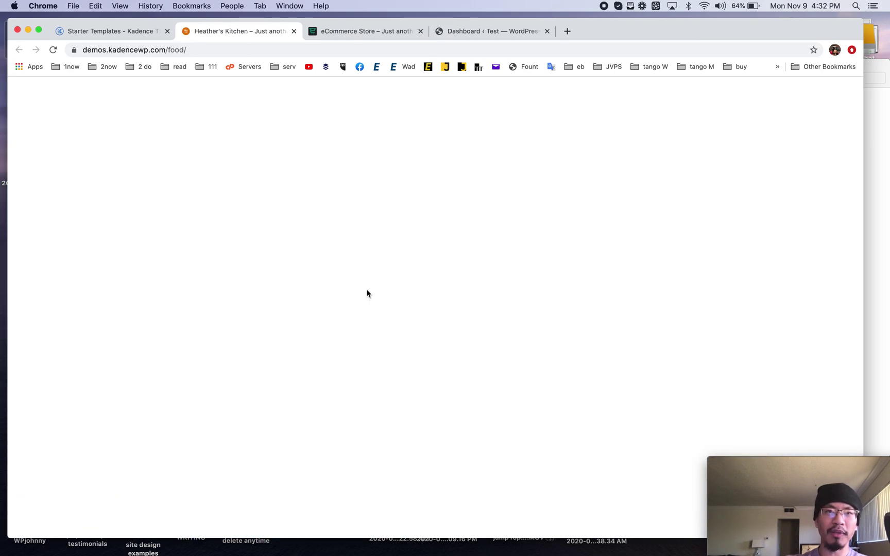
# - Open The Perfect Chocolate Chip Cookie recipe, then its Dessert category
pyautogui.scroll(-15, 367, 292)
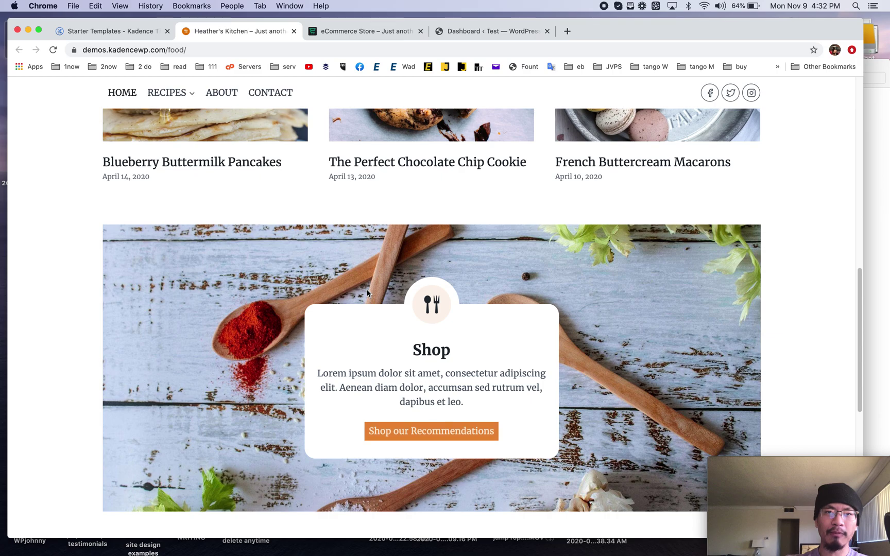
pyautogui.scroll(-2, 367, 292)
pyautogui.scroll(10, 367, 293)
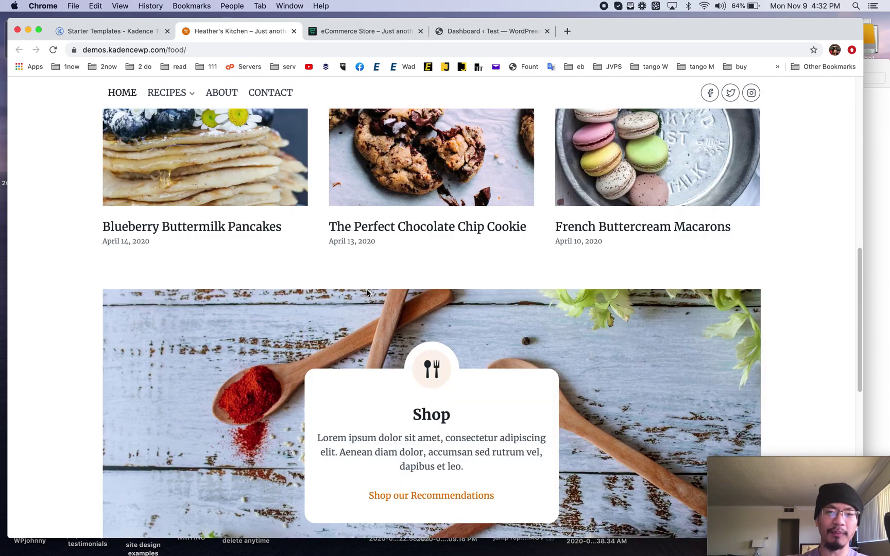
pyautogui.click(383, 307)
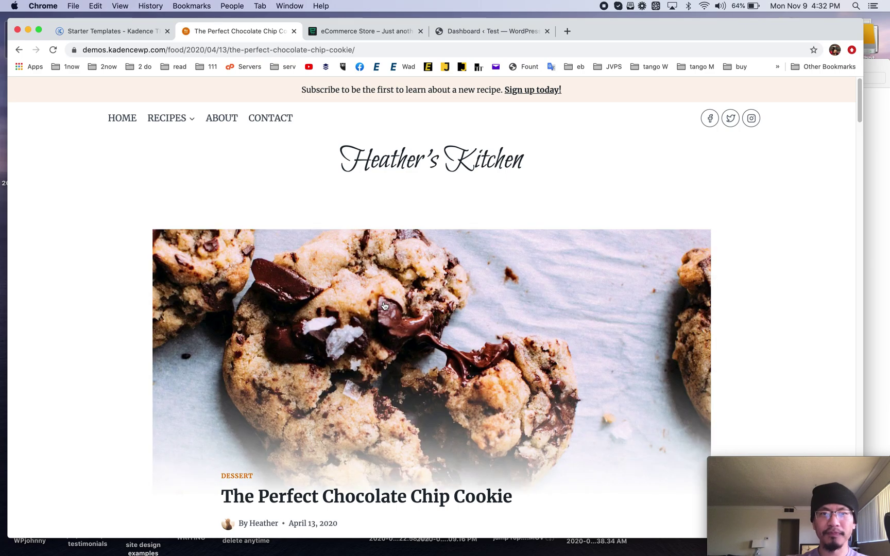
pyautogui.moveTo(171, 112)
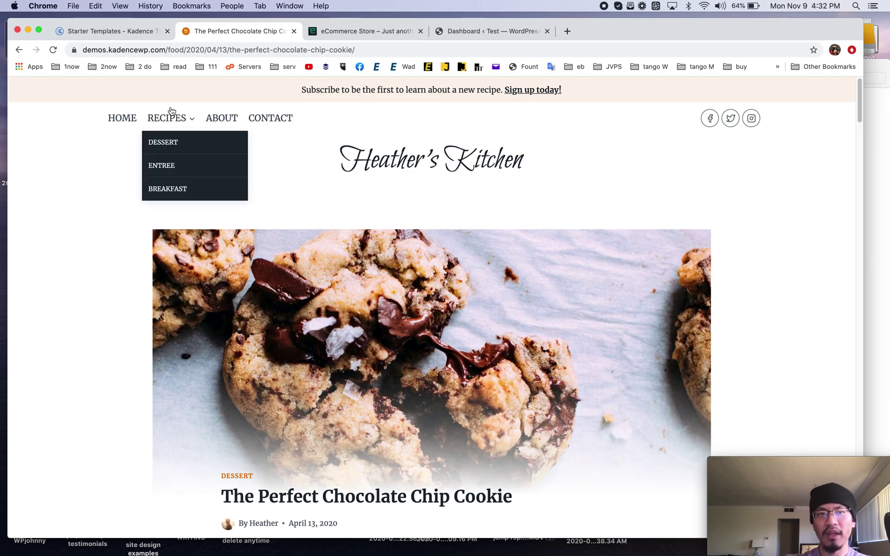
pyautogui.click(173, 144)
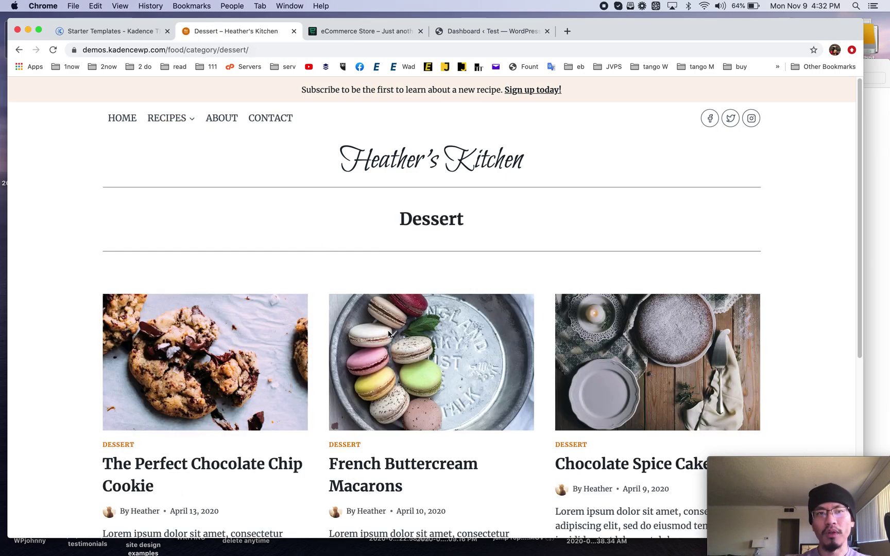
# - Look through the Dessert posts, then close the recipe blog demo
pyautogui.scroll(-5, 389, 334)
pyautogui.scroll(5, 391, 309)
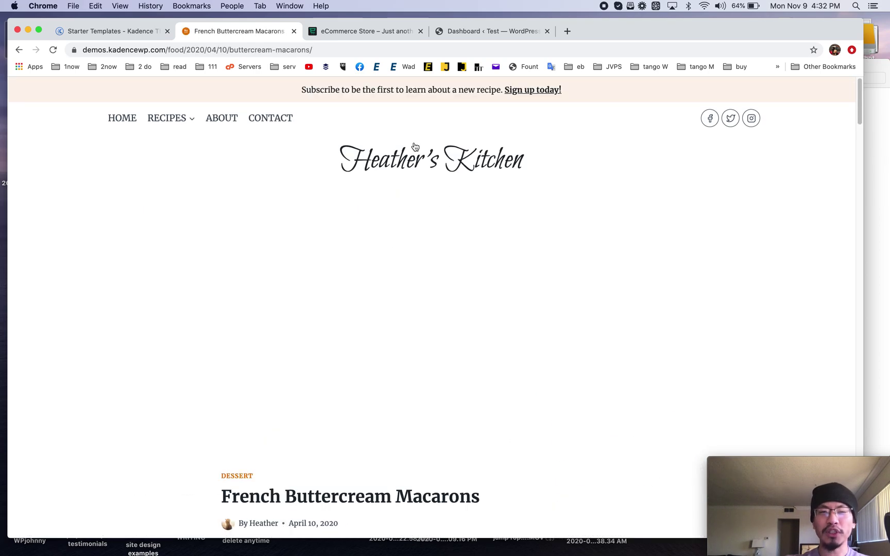
pyautogui.scroll(-2, 375, 441)
pyautogui.scroll(-10, 375, 441)
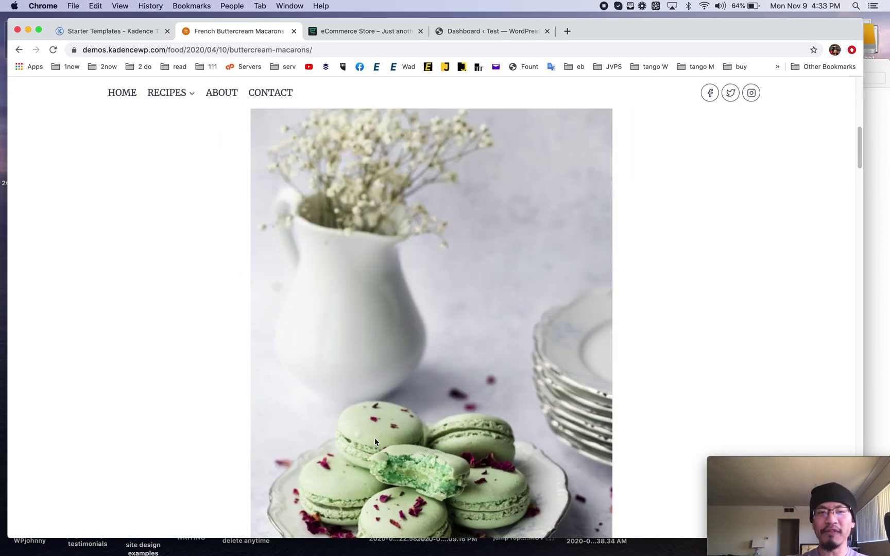
pyautogui.scroll(15, 375, 441)
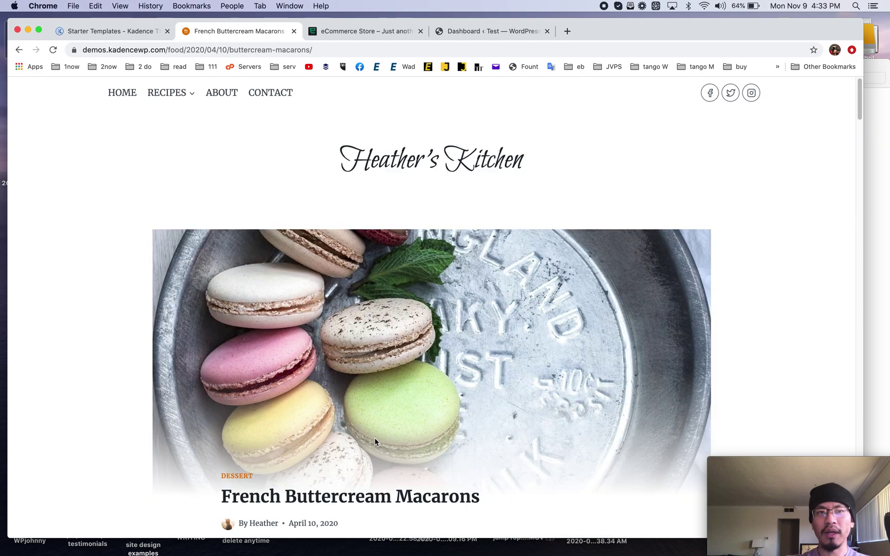
pyautogui.press('super+w')
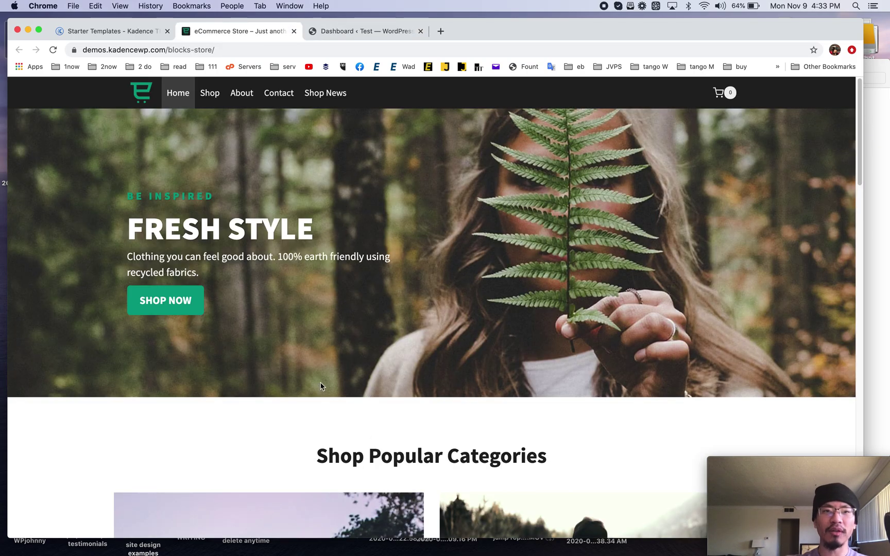
# - Browse the eCommerce store demo and open its Hats category
pyautogui.scroll(-10, 321, 386)
pyautogui.scroll(10, 320, 376)
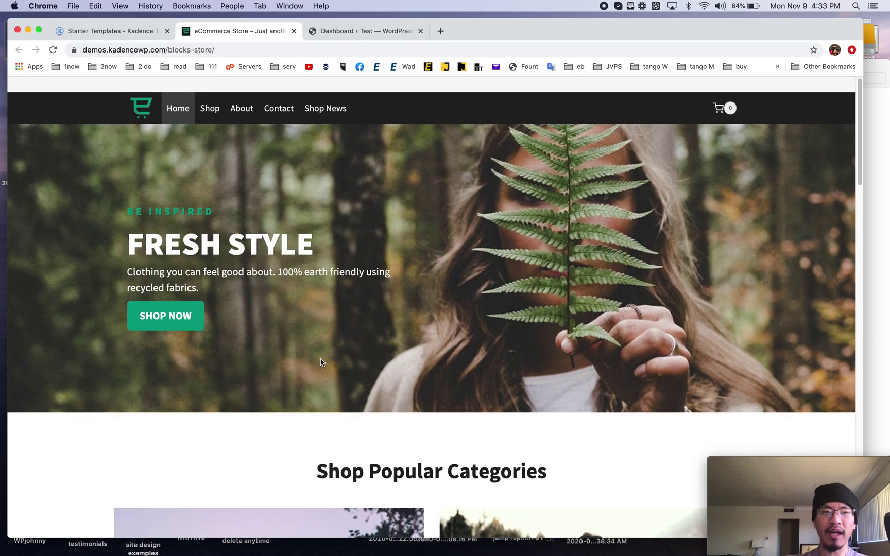
pyautogui.scroll(-5, 415, 259)
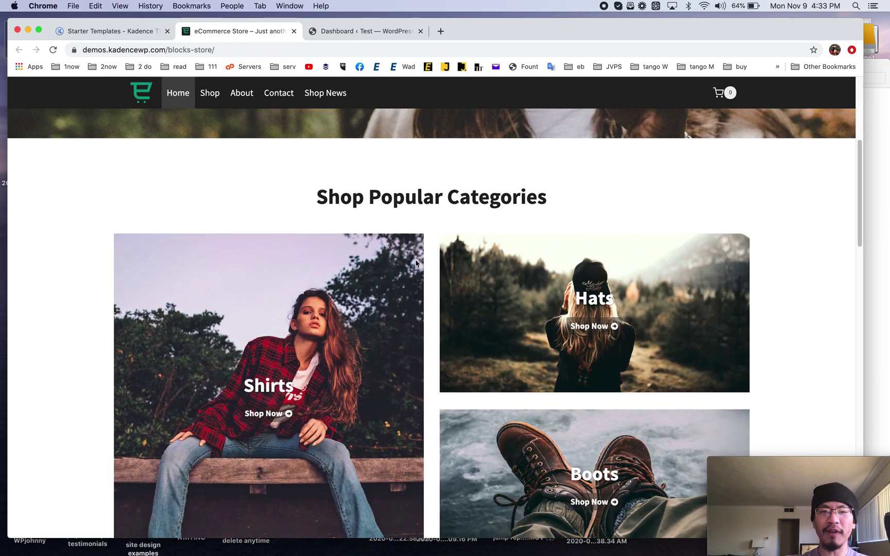
pyautogui.scroll(-3, 426, 268)
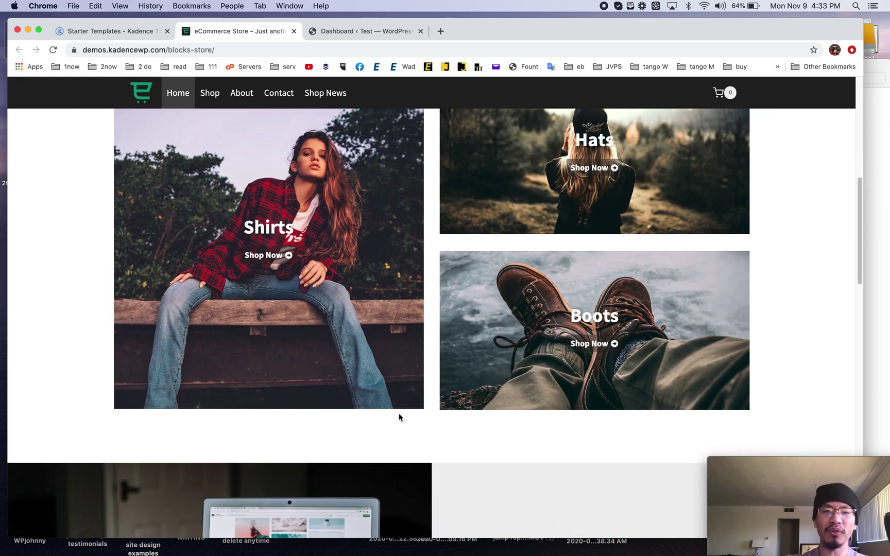
pyautogui.scroll(3, 619, 394)
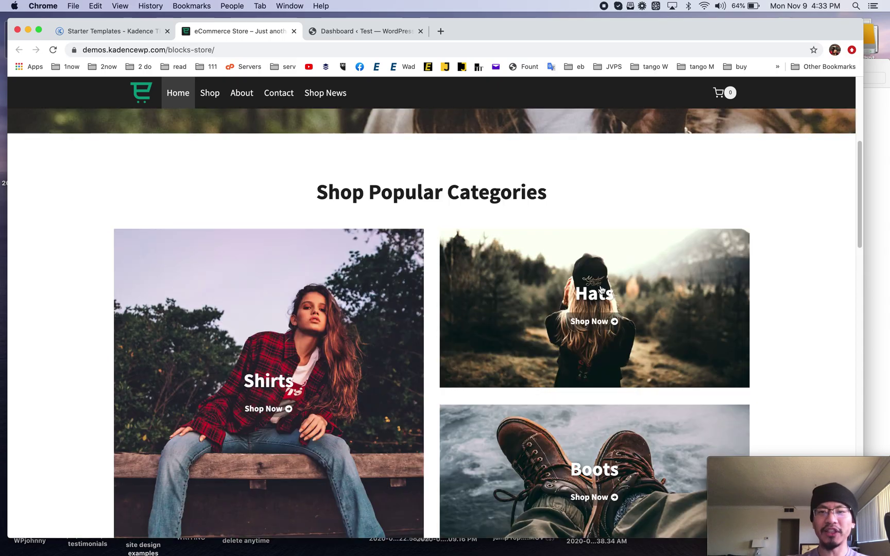
pyautogui.scroll(-10, 445, 519)
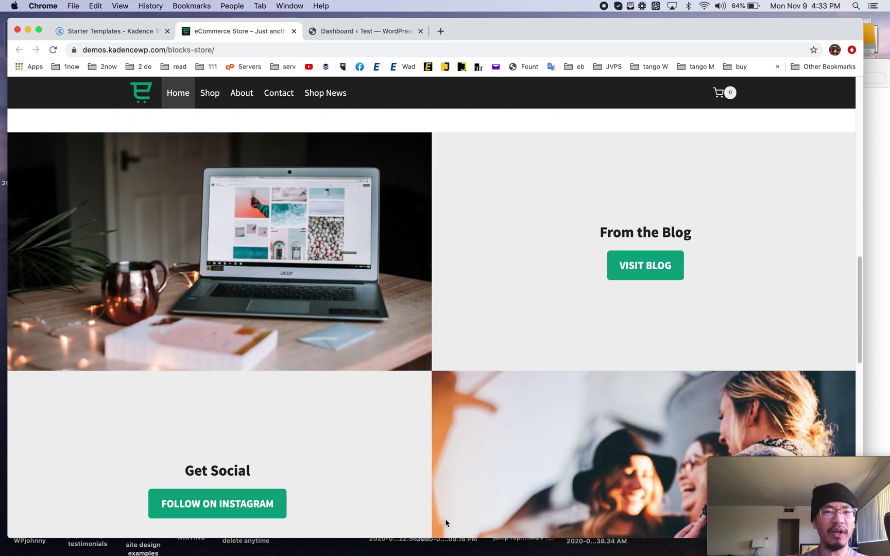
pyautogui.scroll(8, 497, 311)
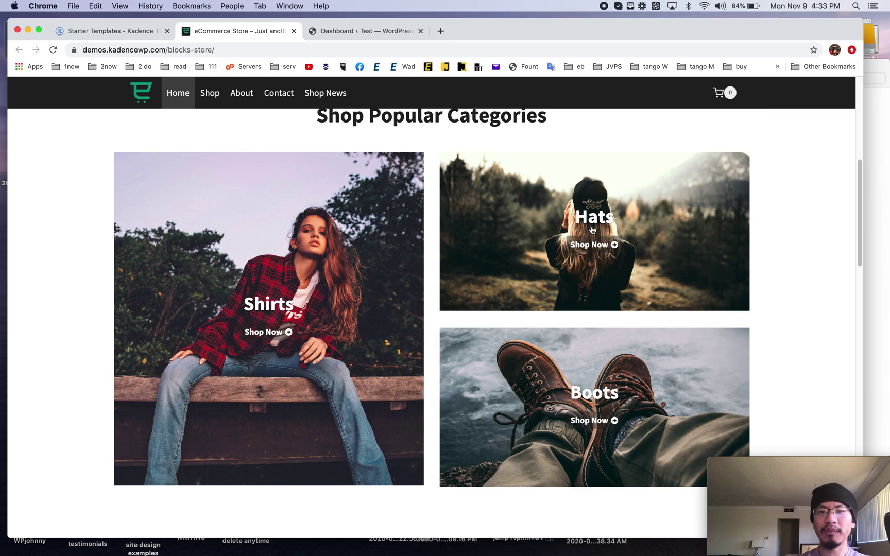
pyautogui.click(592, 230)
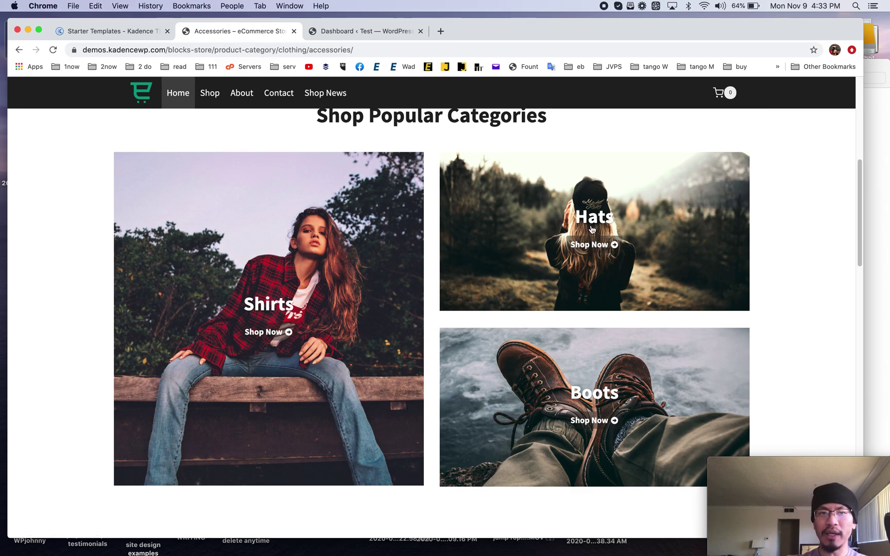
# - Look over the Hats products, then close the store demo
pyautogui.scroll(-5, 365, 390)
pyautogui.scroll(-1, 364, 390)
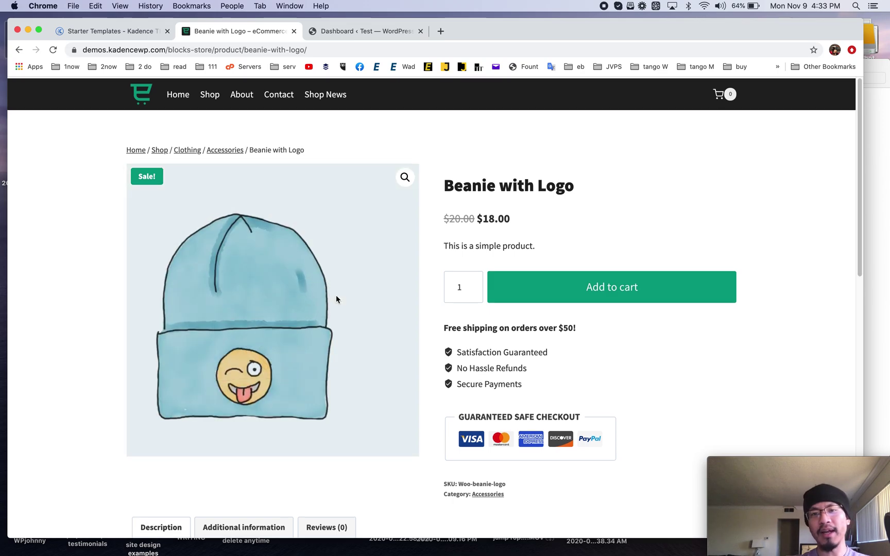
pyautogui.press('super+w')
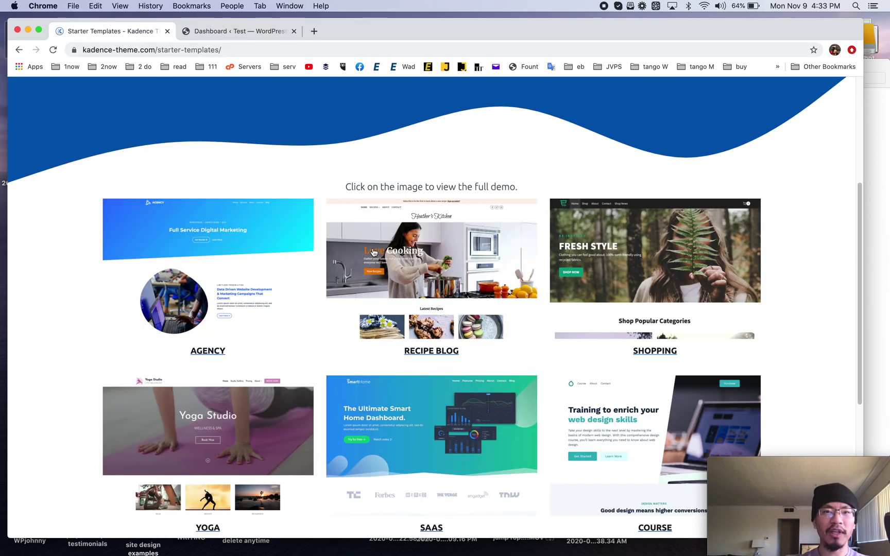
# - Switch to the Yoga Studio demo tab
pyautogui.scroll(-5, 382, 257)
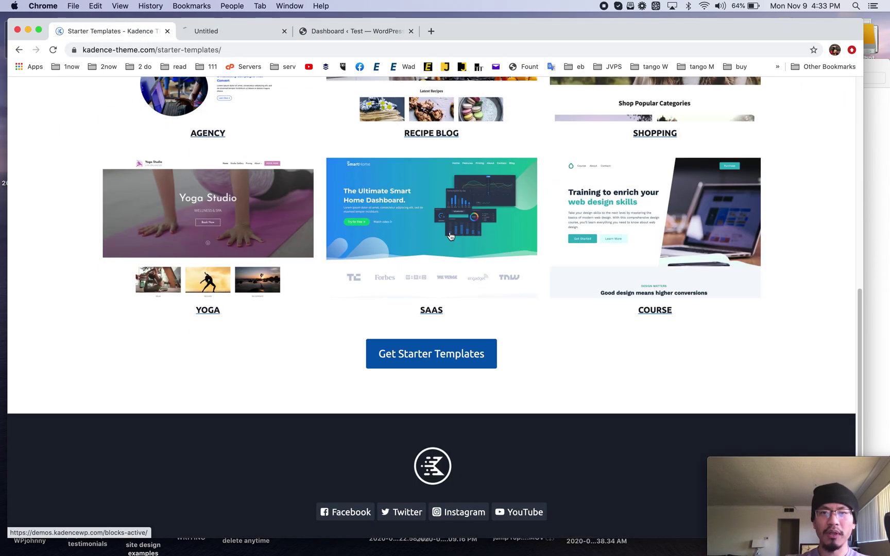
pyautogui.scroll(2, 324, 254)
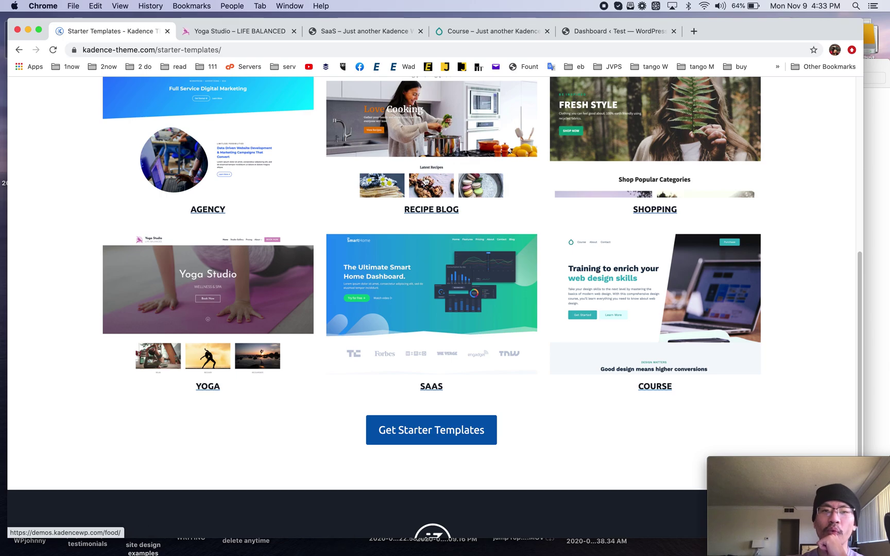
pyautogui.click(263, 33)
# - Follow the middle instructor card's link on the Yoga Studio home page
pyautogui.scroll(-10, 363, 342)
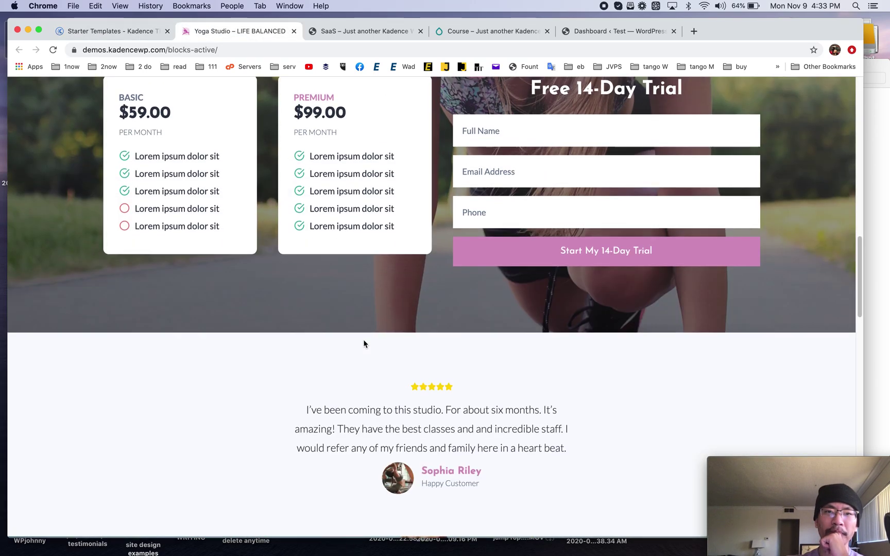
pyautogui.scroll(10, 364, 344)
pyautogui.scroll(-13, 364, 344)
pyautogui.scroll(8, 363, 344)
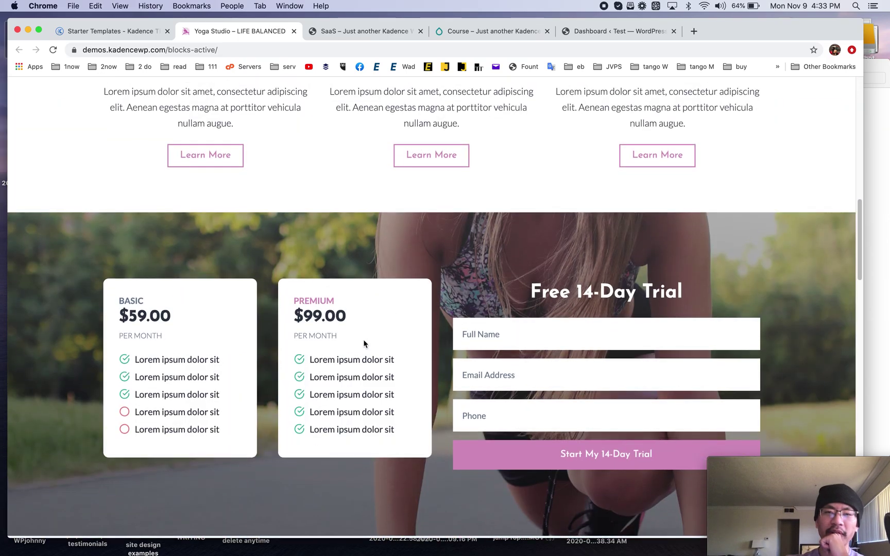
pyautogui.scroll(4, 364, 344)
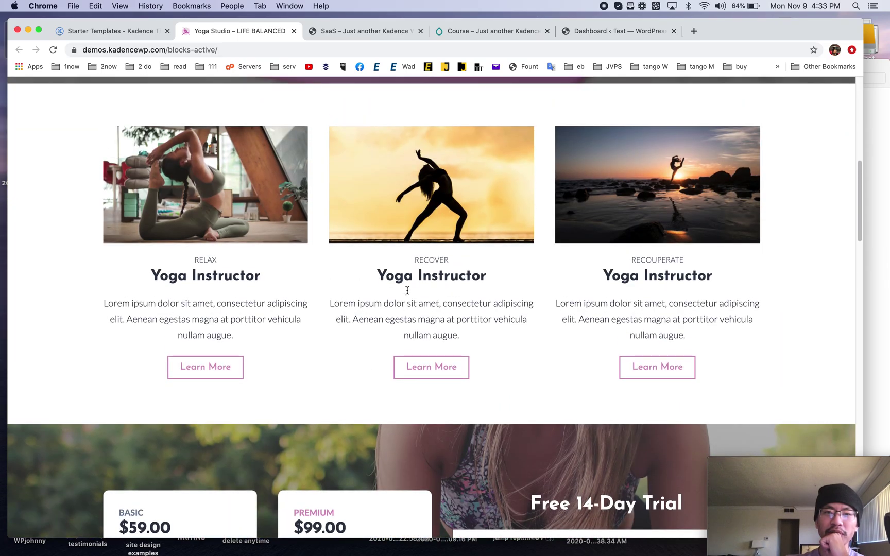
pyautogui.click(441, 367)
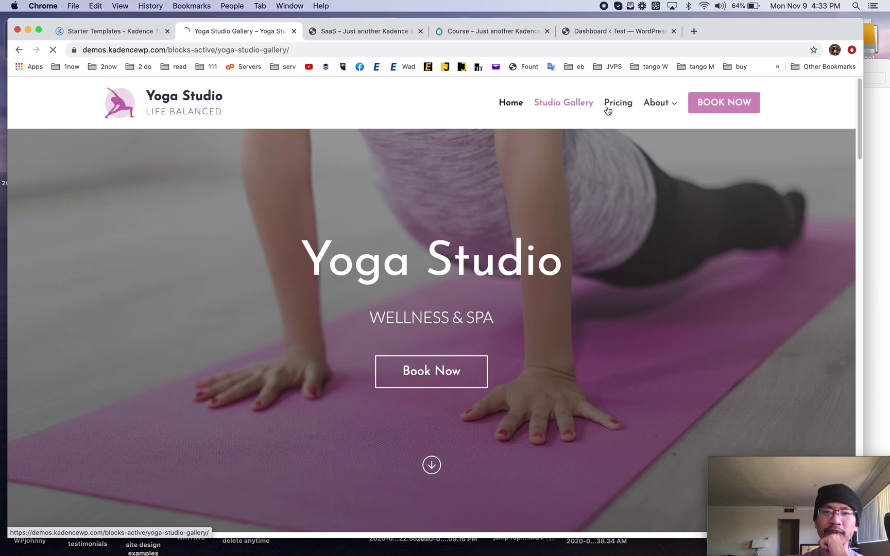
# - Enlarge the blue seated-twist photo in the gallery, then close it
pyautogui.scroll(-7, 453, 363)
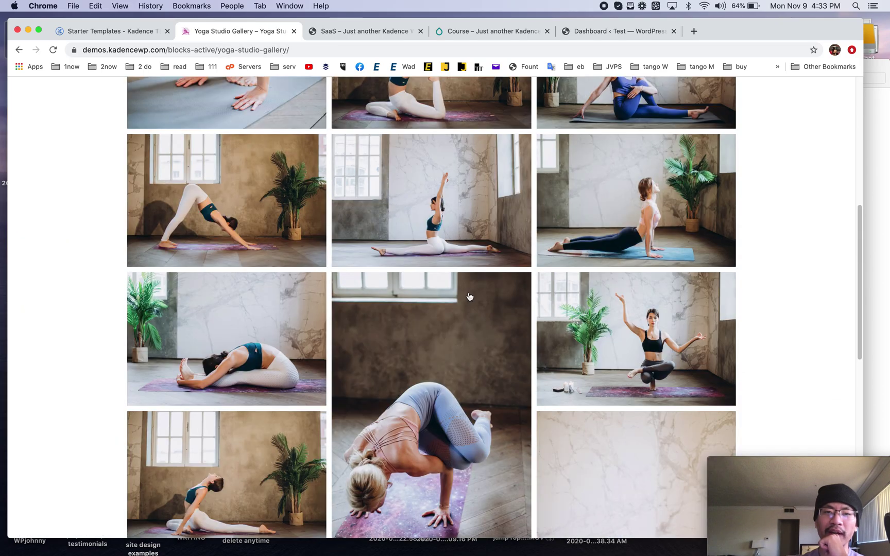
pyautogui.scroll(-10, 468, 296)
pyautogui.scroll(8, 469, 296)
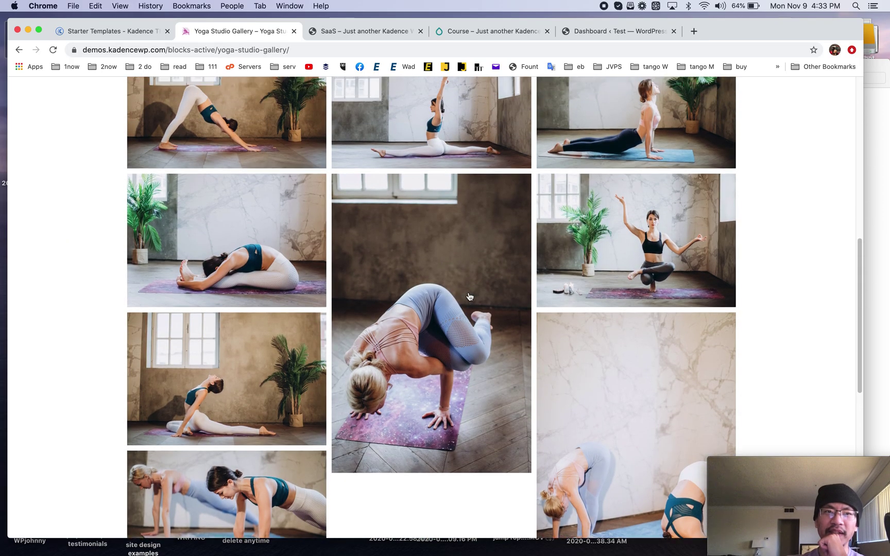
pyautogui.scroll(10, 469, 297)
pyautogui.scroll(-8, 644, 155)
pyautogui.click(643, 150)
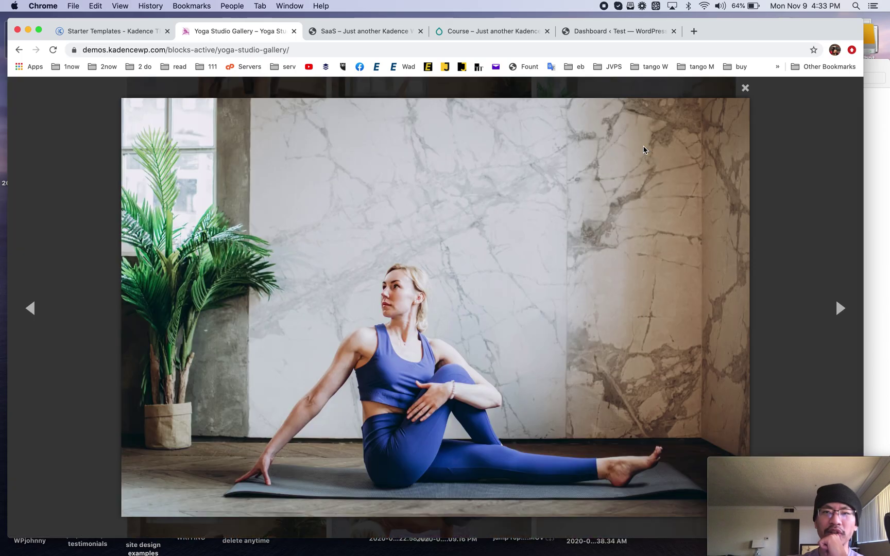
pyautogui.click(745, 89)
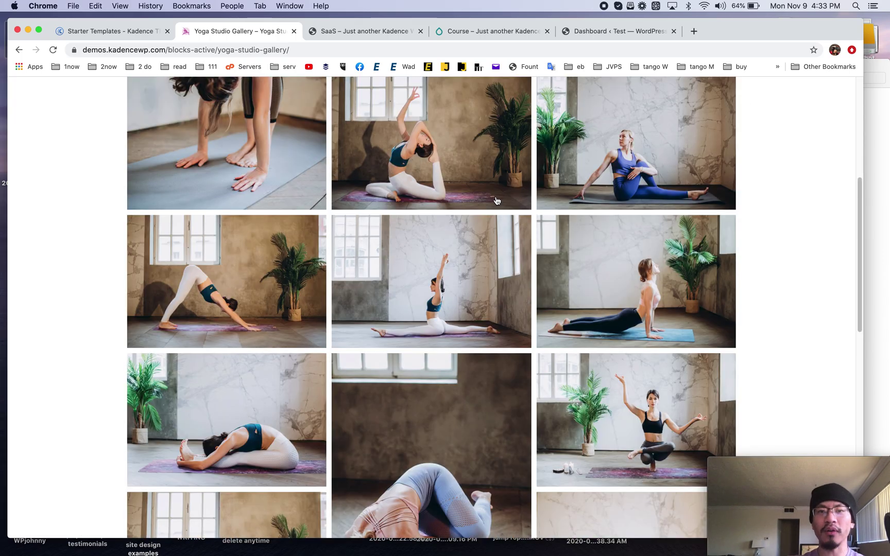
# - Visit the Yoga Studio Pricing and Blog pages, then return home via the logo
pyautogui.scroll(10, 496, 201)
pyautogui.click(631, 106)
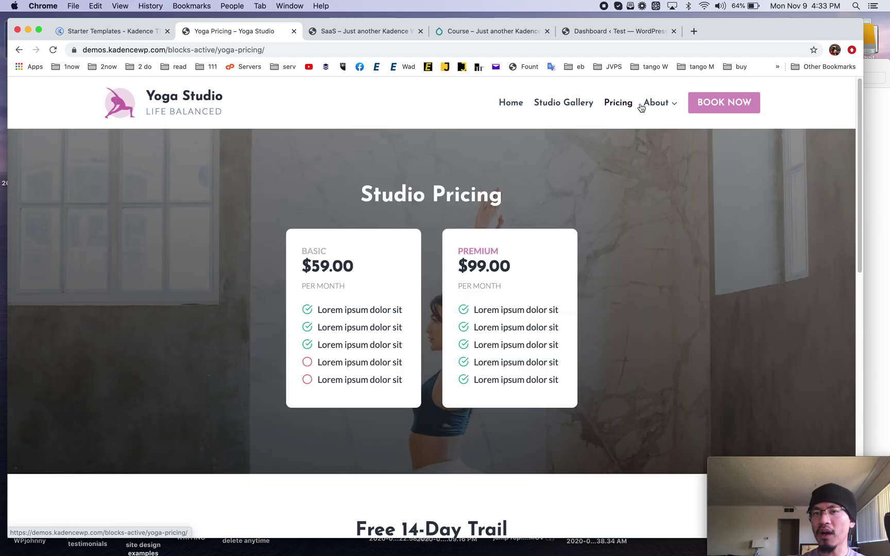
pyautogui.moveTo(654, 104)
pyautogui.click(650, 125)
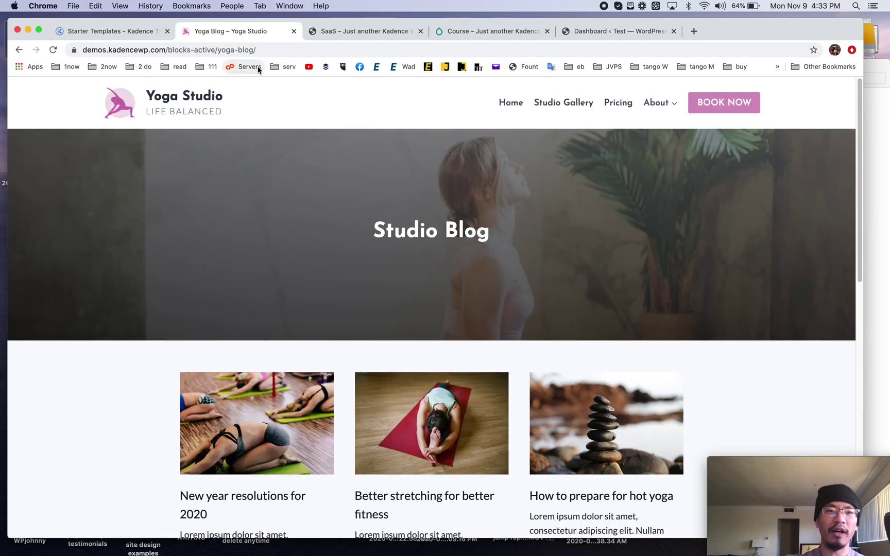
pyautogui.click(151, 119)
# - Close the Yoga Studio demo tab
pyautogui.scroll(-15, 134, 349)
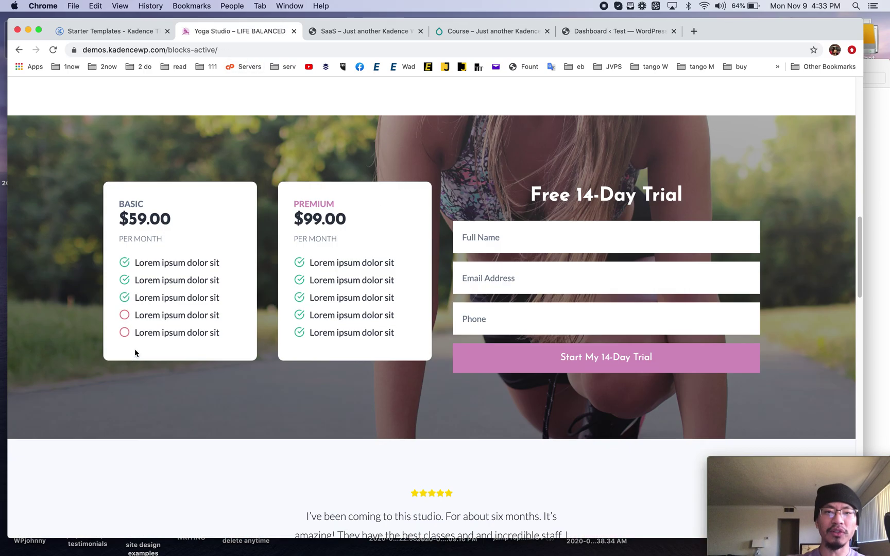
pyautogui.scroll(5, 134, 348)
pyautogui.press('super+w')
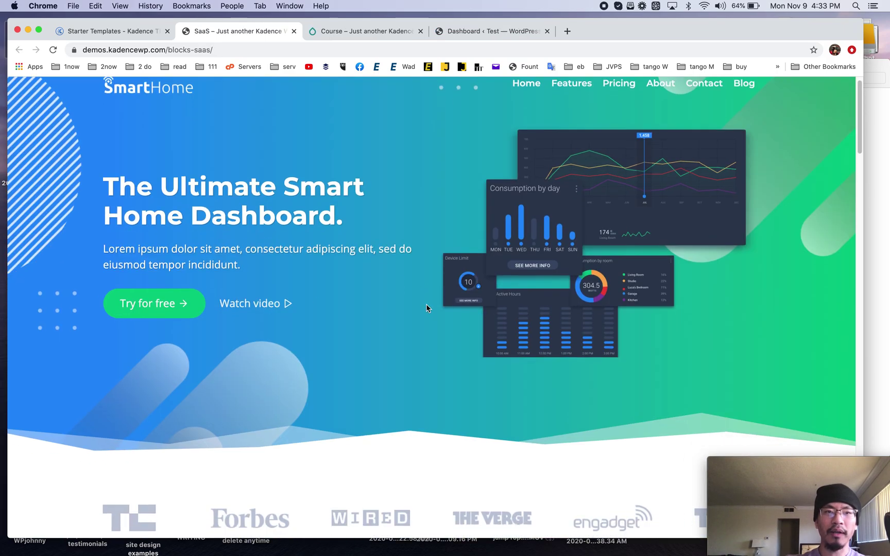
# - Follow the Custom Layouts section link on the SaaS demo
pyautogui.scroll(-6, 427, 304)
pyautogui.scroll(-15, 426, 308)
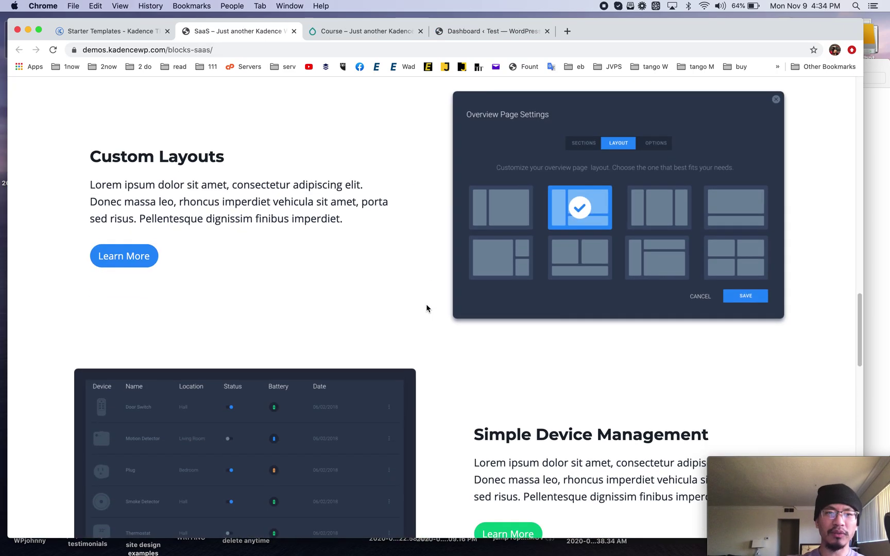
pyautogui.scroll(10, 427, 308)
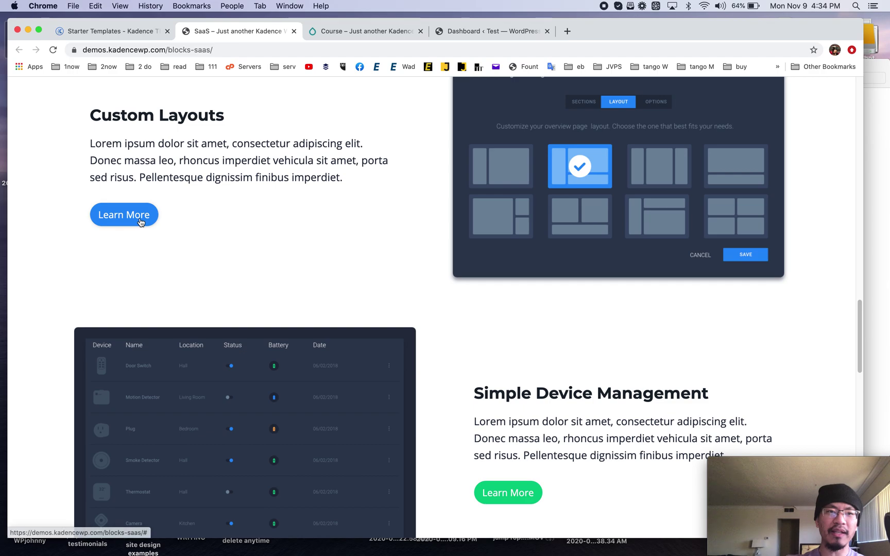
pyautogui.click(139, 220)
# - Visit the SaaS Features, Pricing and Blog pages
pyautogui.click(579, 97)
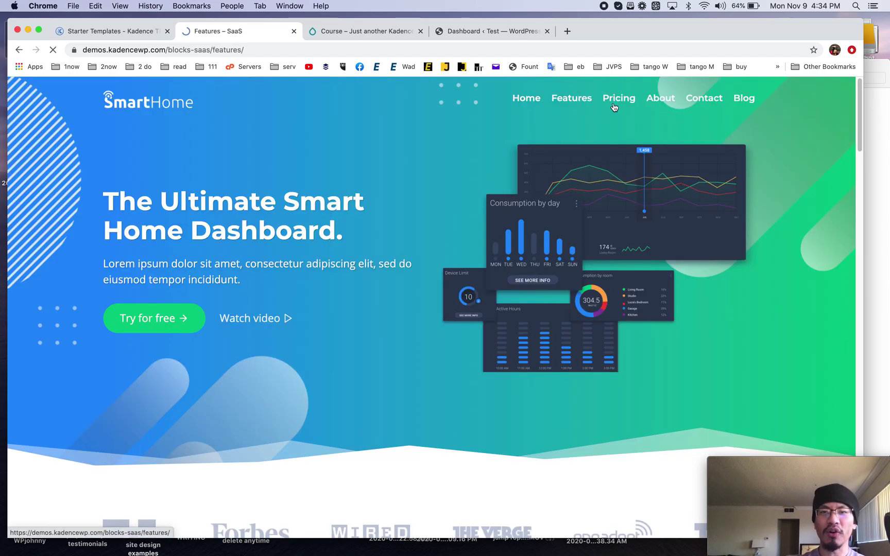
pyautogui.click(618, 101)
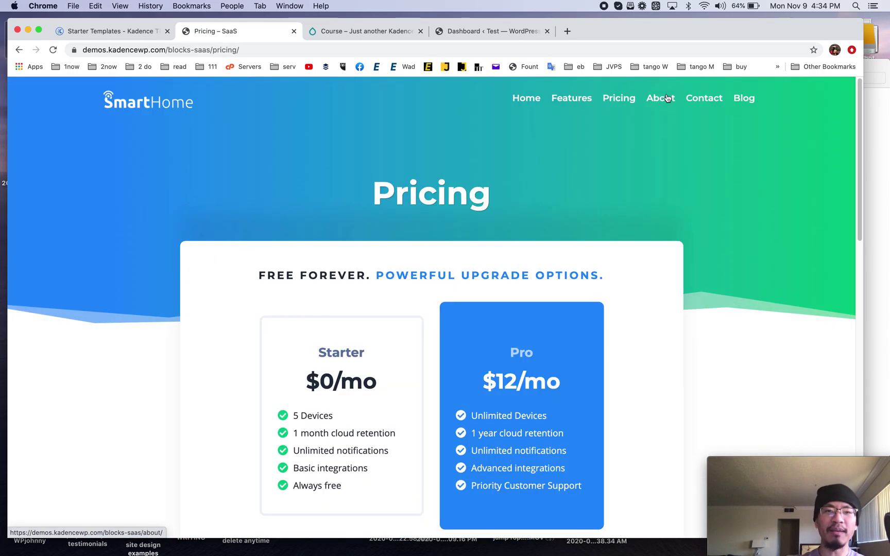
pyautogui.click(738, 101)
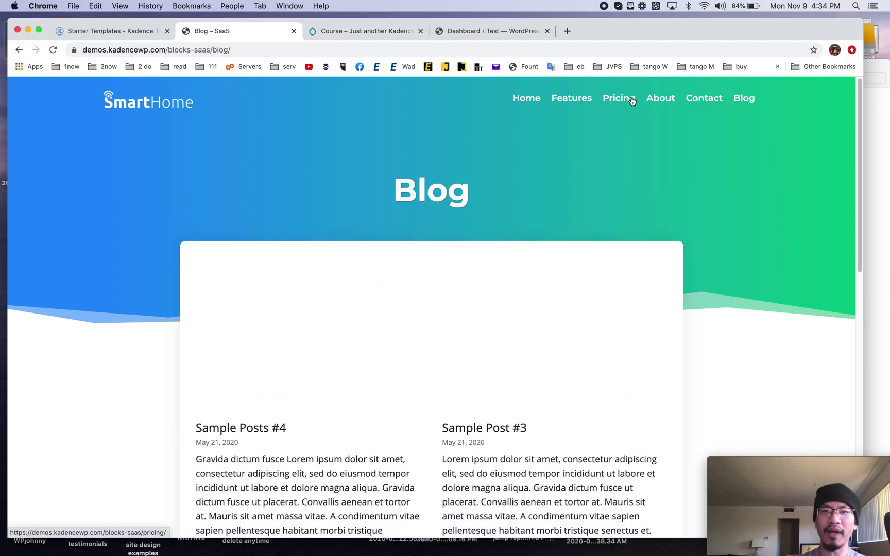
pyautogui.click(624, 98)
pyautogui.click(734, 101)
# - Open Sample Post #1, reload it, then close the SaaS tab
pyautogui.scroll(-10, 496, 286)
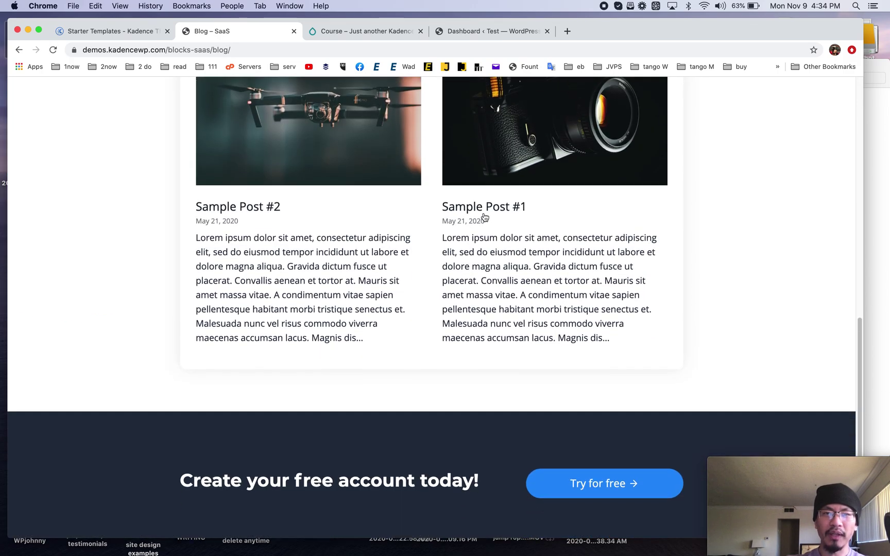
pyautogui.click(484, 217)
pyautogui.scroll(-15, 406, 399)
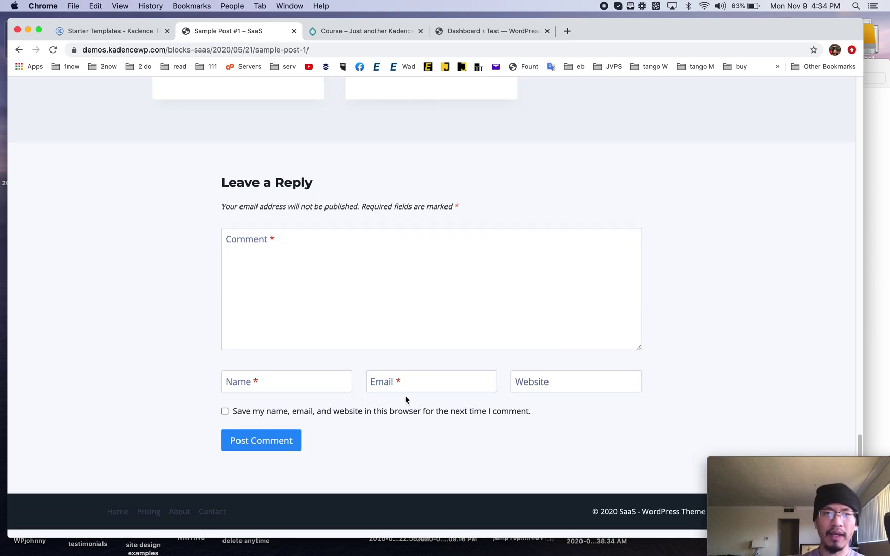
pyautogui.press('super+r')
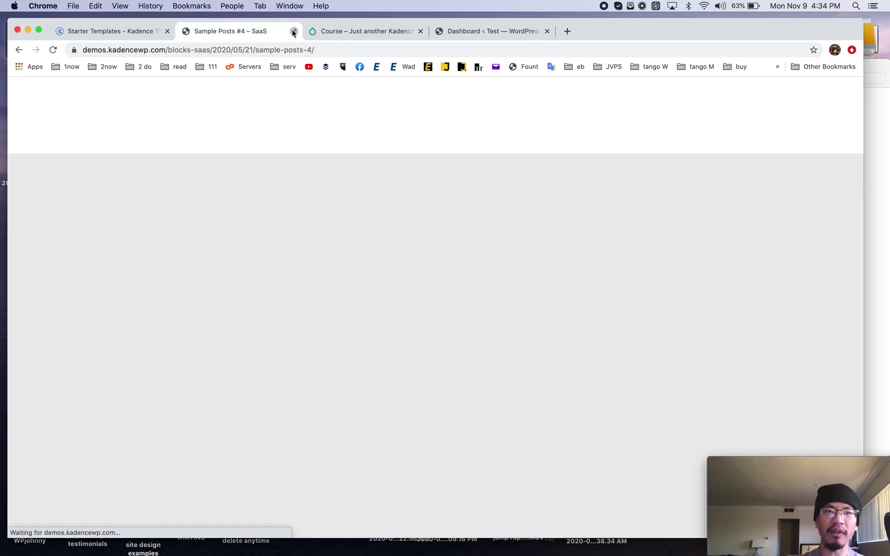
pyautogui.click(294, 32)
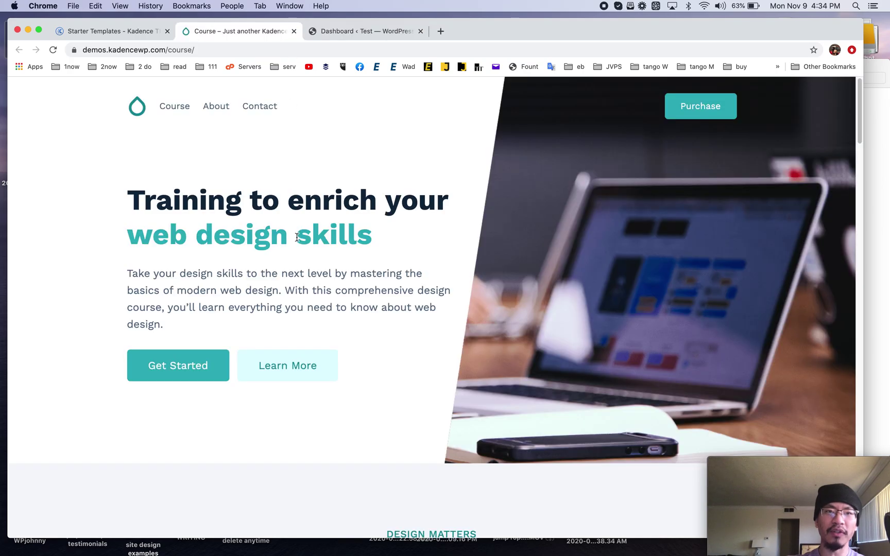
pyautogui.scroll(-20, 296, 237)
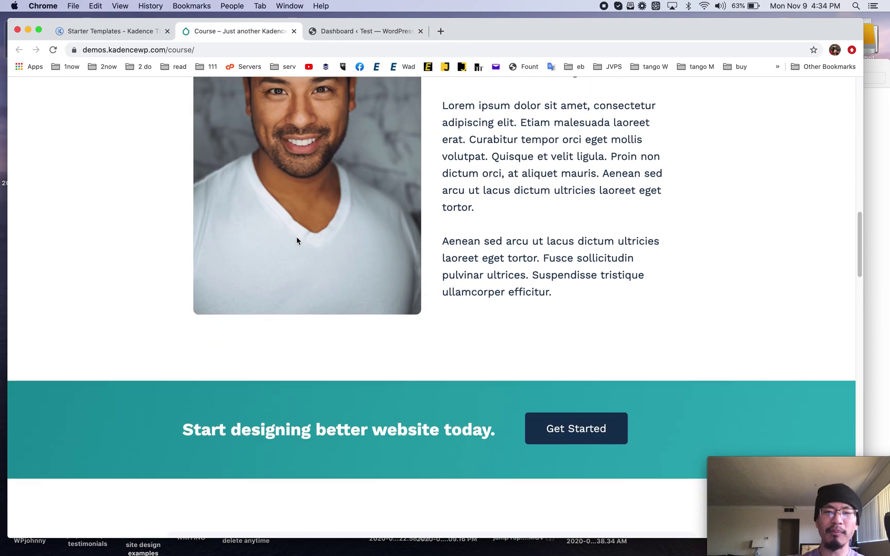
pyautogui.scroll(-20, 296, 237)
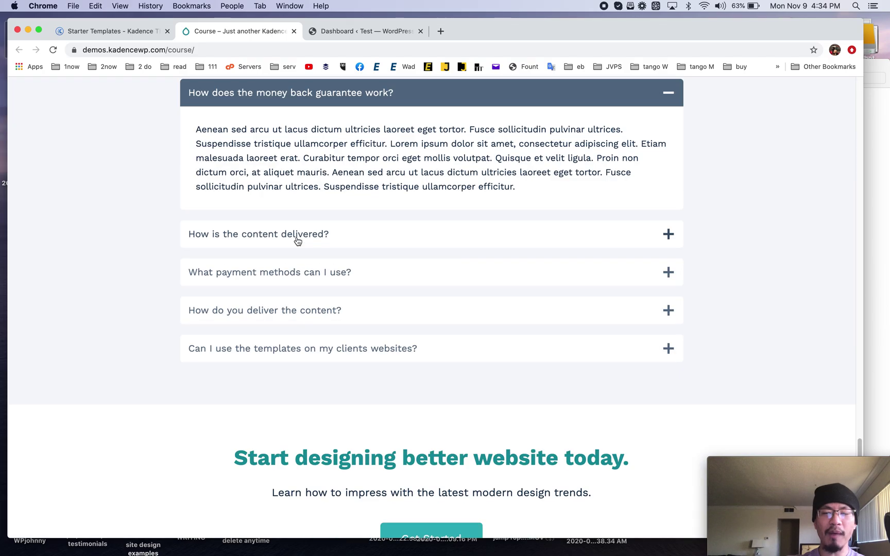
pyautogui.scroll(-5, 297, 236)
pyautogui.click(571, 135)
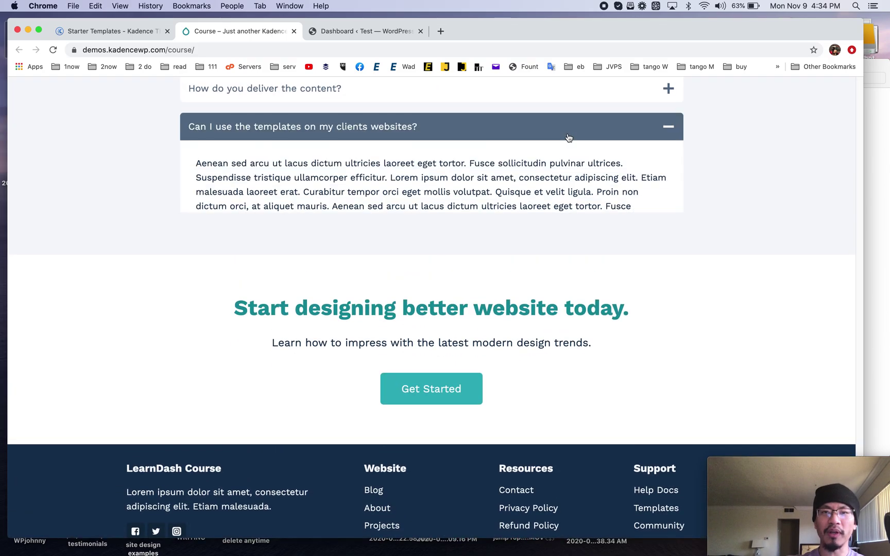
pyautogui.scroll(4, 423, 236)
pyautogui.click(423, 223)
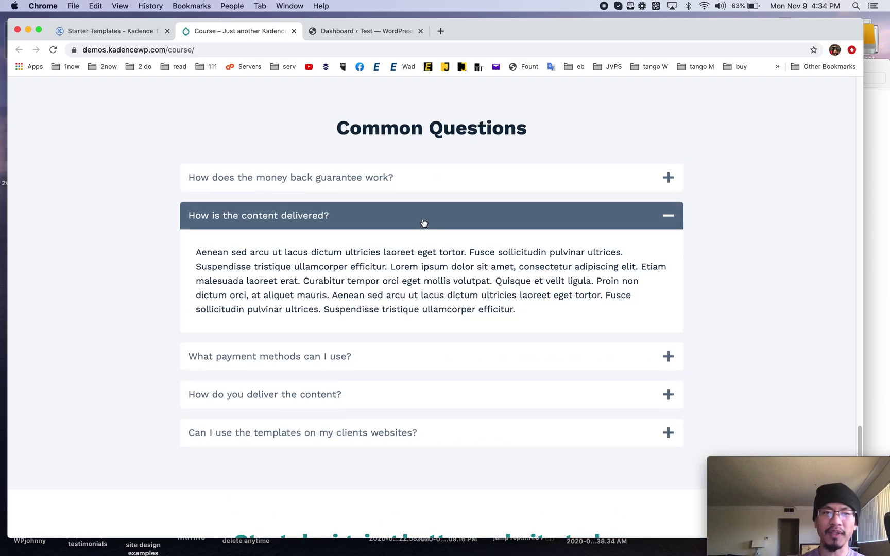
pyautogui.scroll(-6, 422, 220)
pyautogui.scroll(20, 422, 220)
pyautogui.scroll(10, 423, 222)
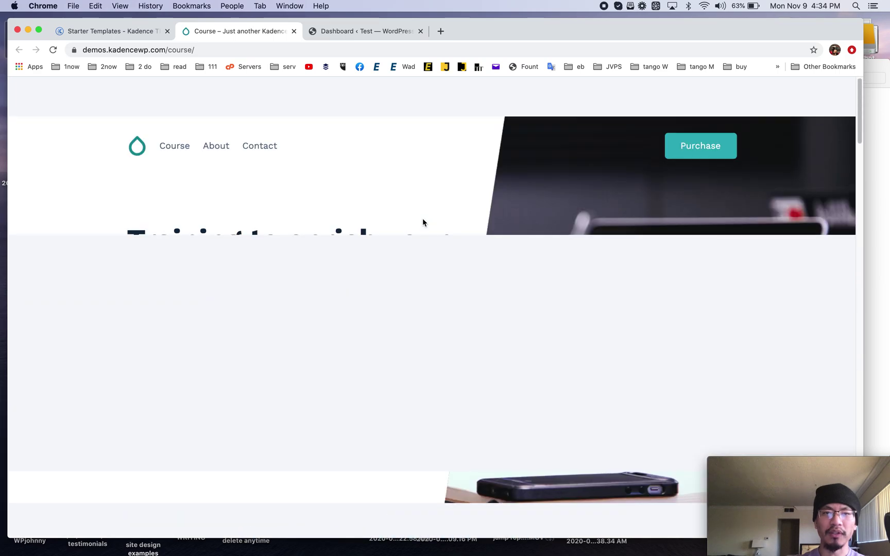
pyautogui.click(215, 106)
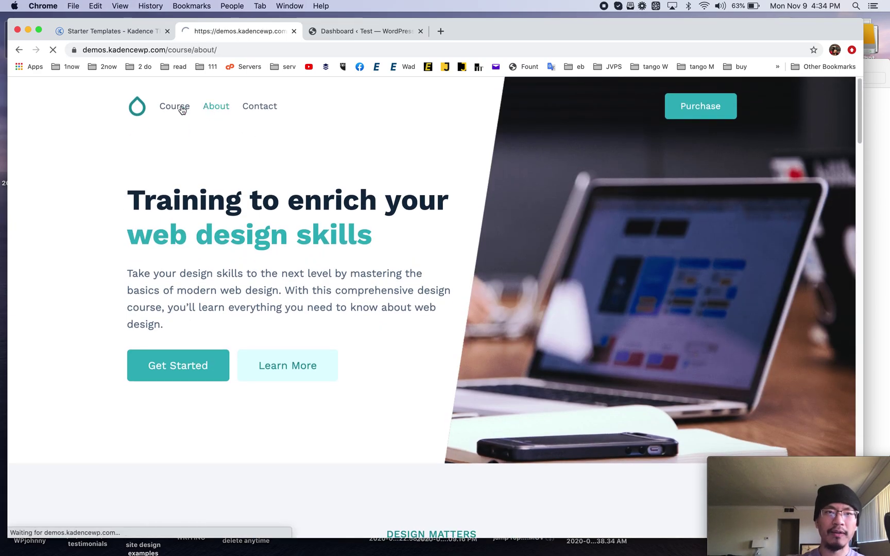
pyautogui.scroll(-15, 215, 286)
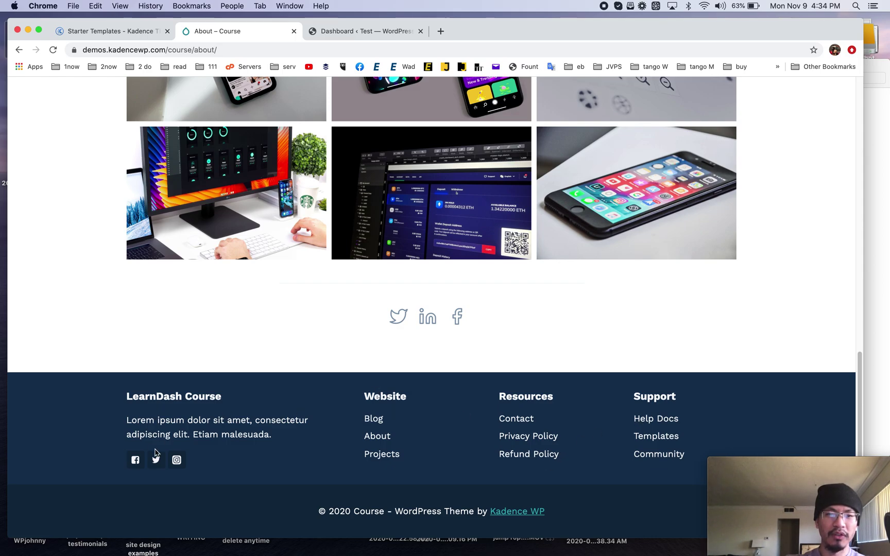
pyautogui.scroll(15, 356, 438)
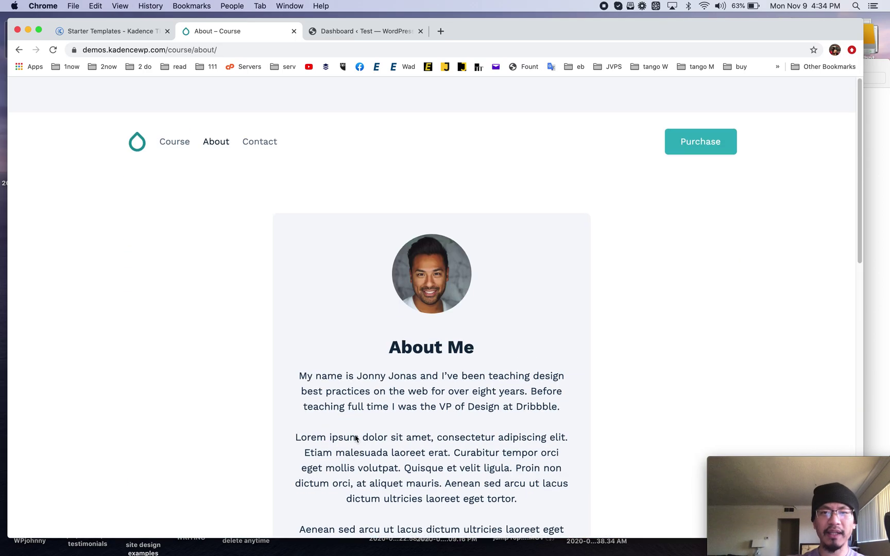
pyautogui.click(174, 106)
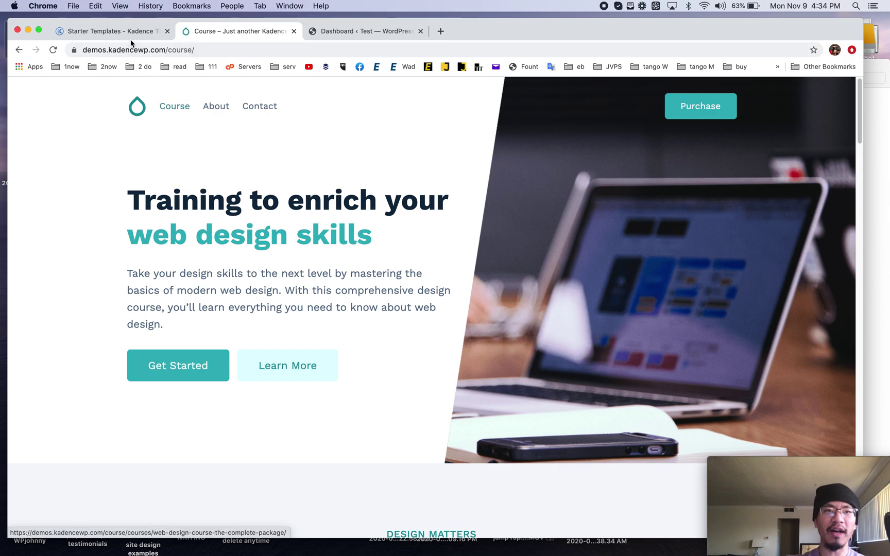
# - Close the Course demo and go to Plugins > Add New in the Dashboard
pyautogui.press('super+w')
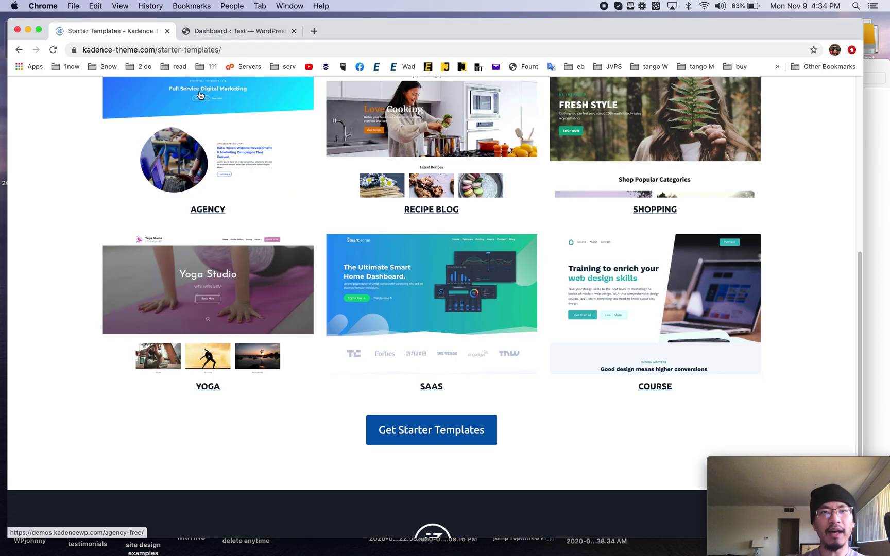
pyautogui.scroll(10, 212, 185)
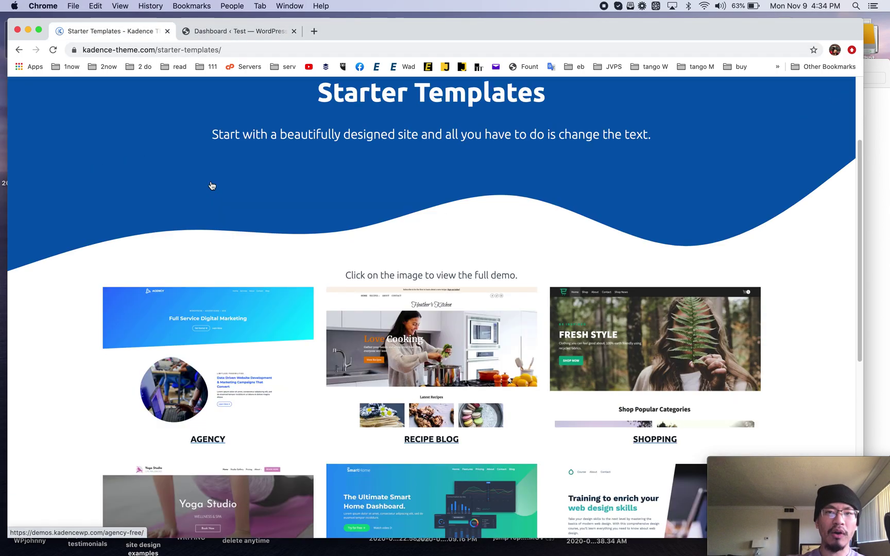
pyautogui.click(259, 30)
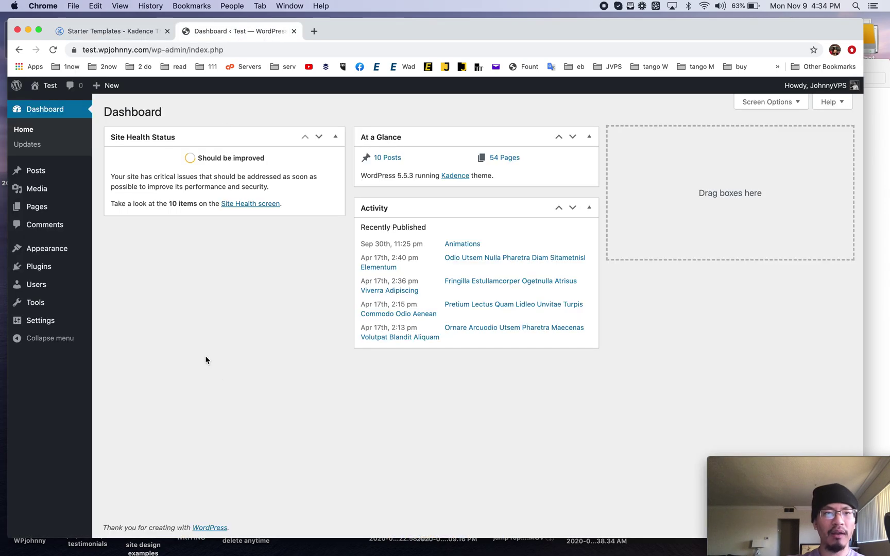
pyautogui.moveTo(70, 271)
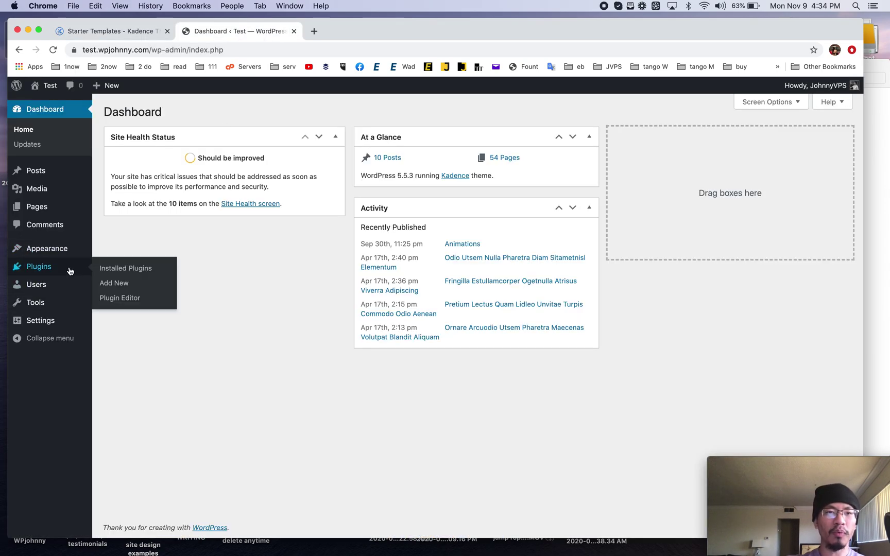
pyautogui.click(114, 283)
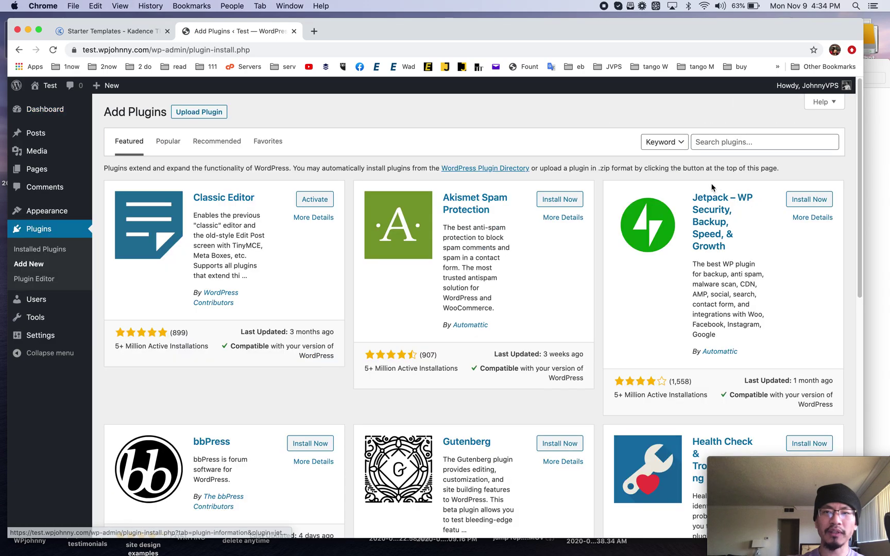
# - View the Starter Templates plugin listing on wordpress.org, then return to Add Plugins
pyautogui.click(144, 33)
pyautogui.scroll(-10, 272, 322)
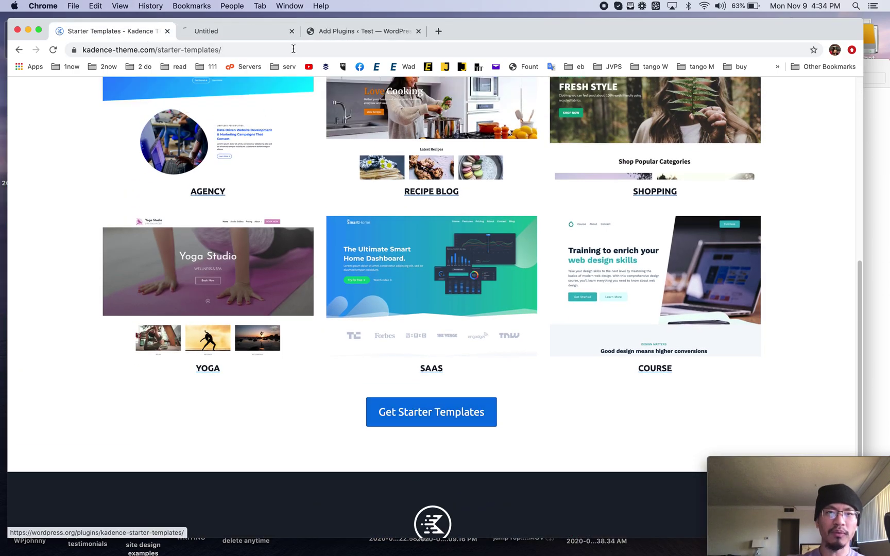
pyautogui.click(234, 31)
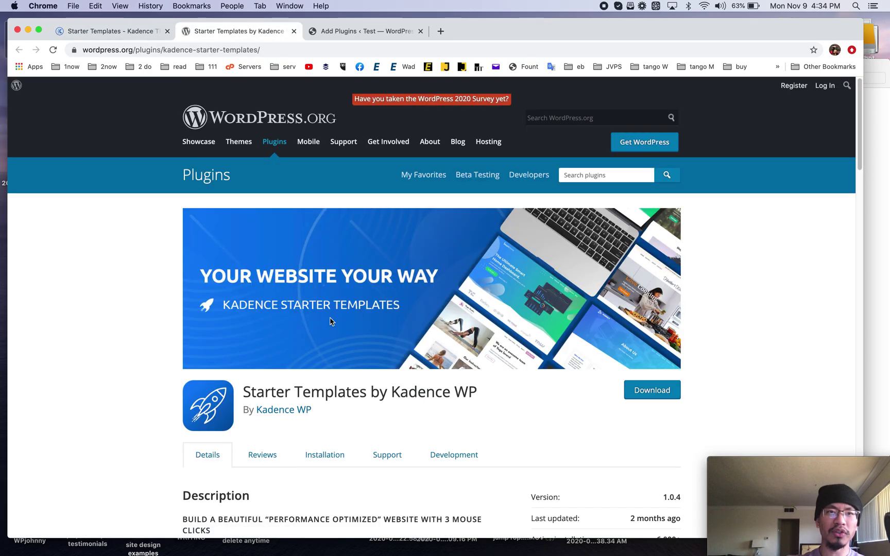
pyautogui.scroll(-5, 332, 321)
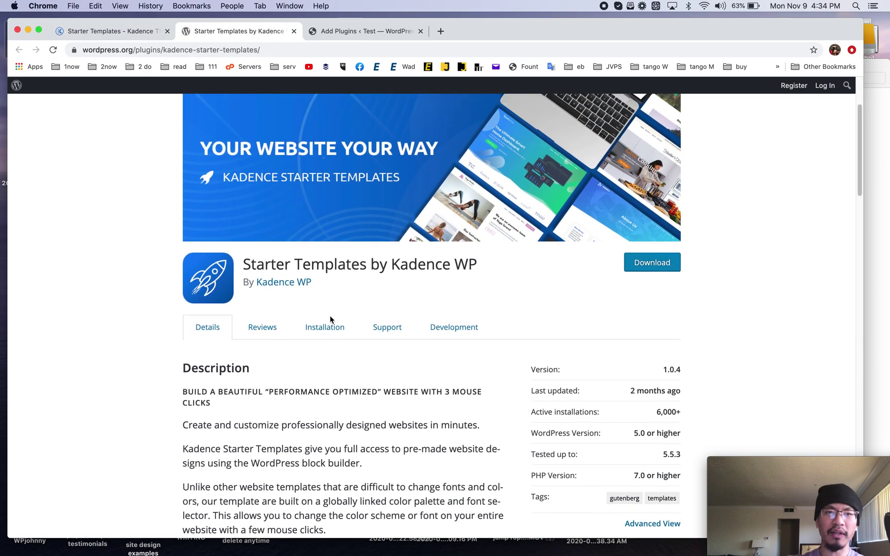
pyautogui.click(366, 31)
# - Search plugins for 'kaden' and install Starter Templates by Kadence WP
pyautogui.click(713, 146)
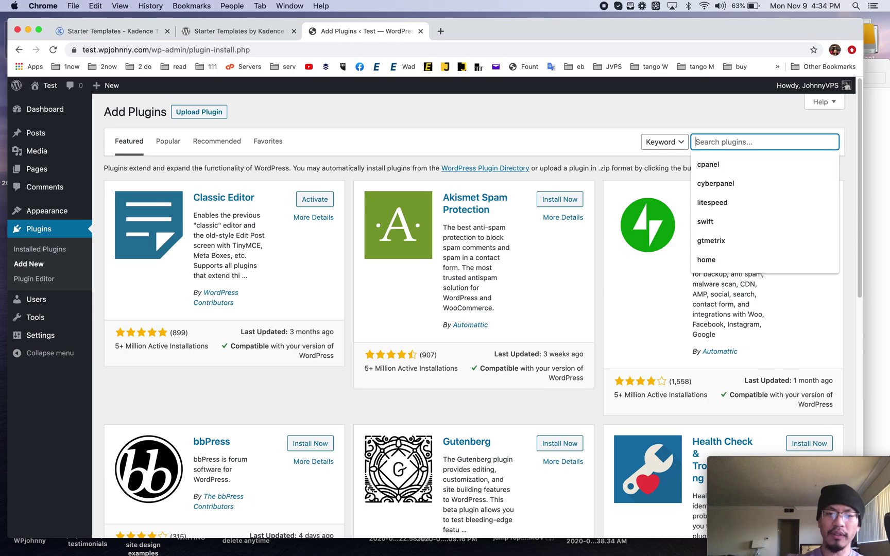
pyautogui.write('kadence')
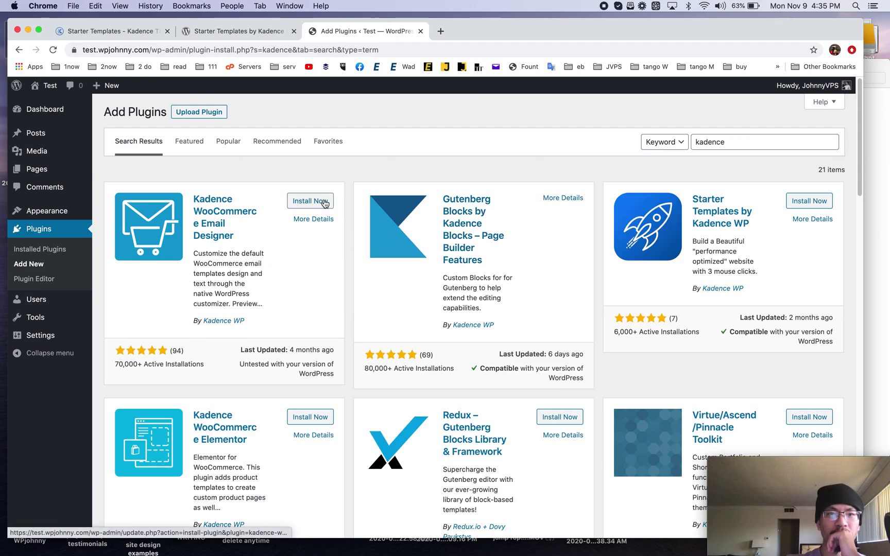
pyautogui.click(799, 202)
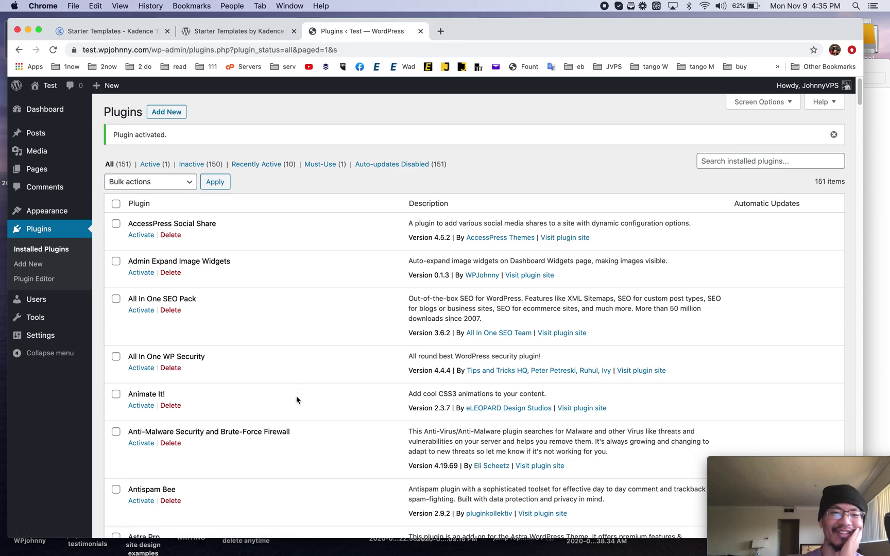
pyautogui.scroll(-8, 296, 399)
# - Import the Sass SmartHome template from Appearance > Starter Templates and view the resulting site
pyautogui.scroll(5, 286, 395)
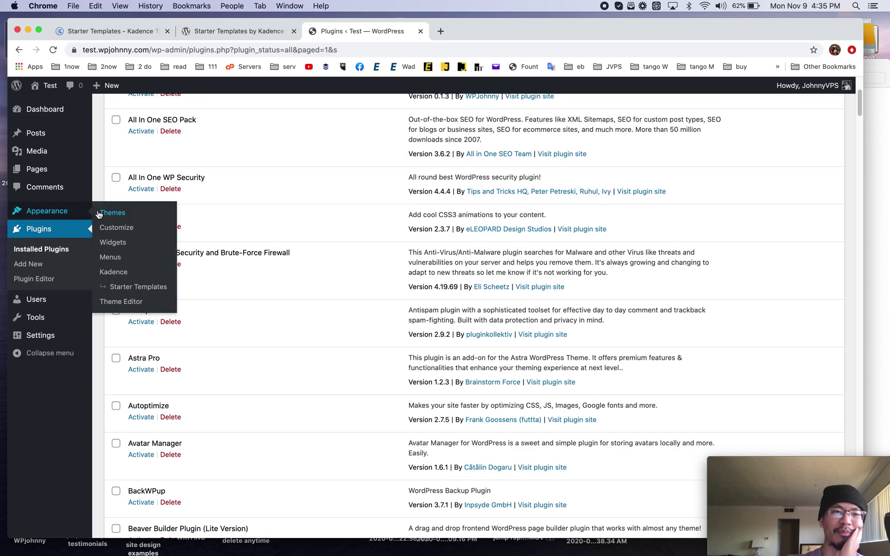
pyautogui.click(100, 213)
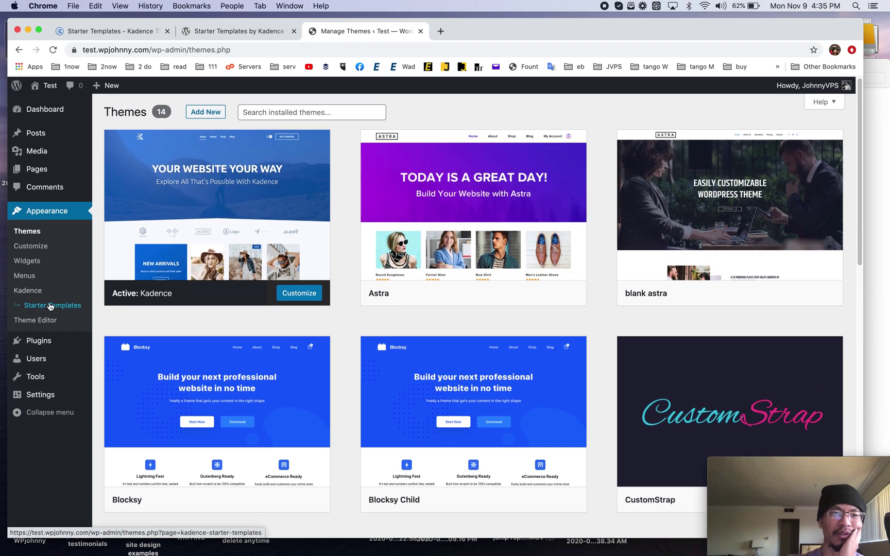
pyautogui.click(50, 305)
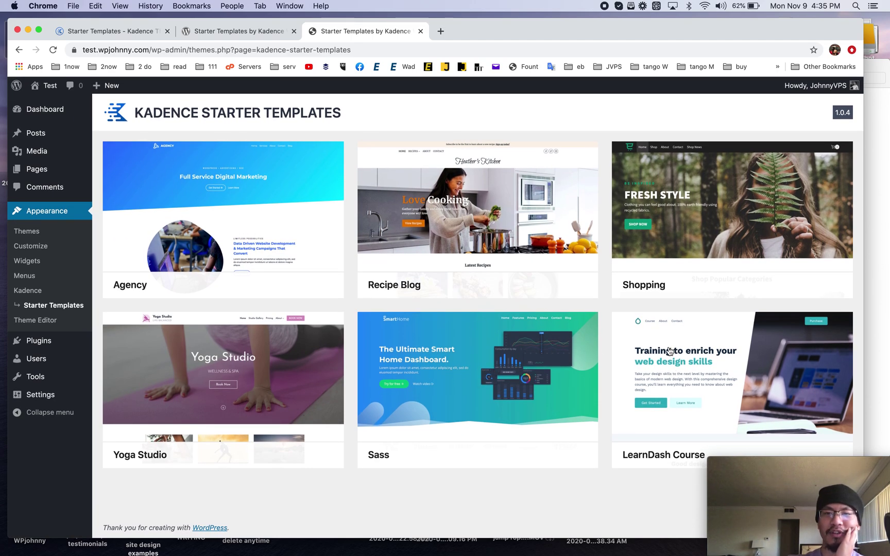
pyautogui.click(460, 378)
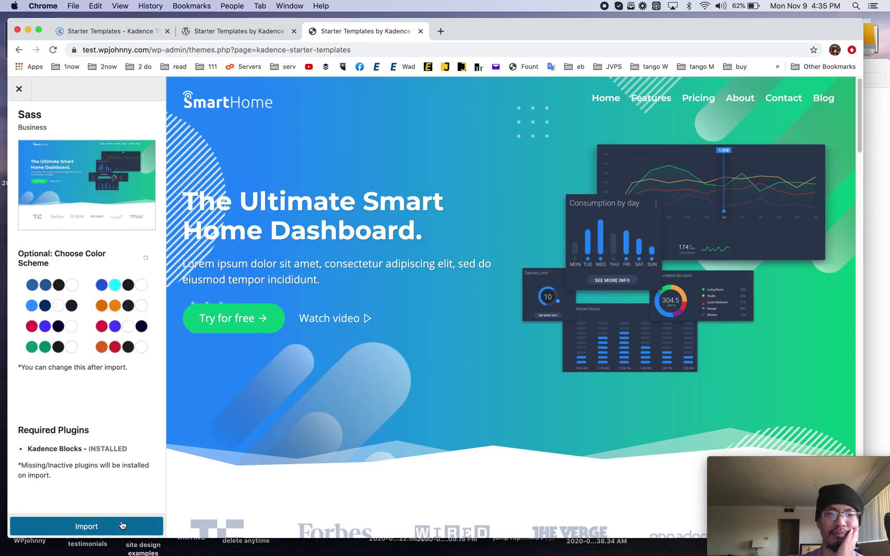
pyautogui.click(122, 525)
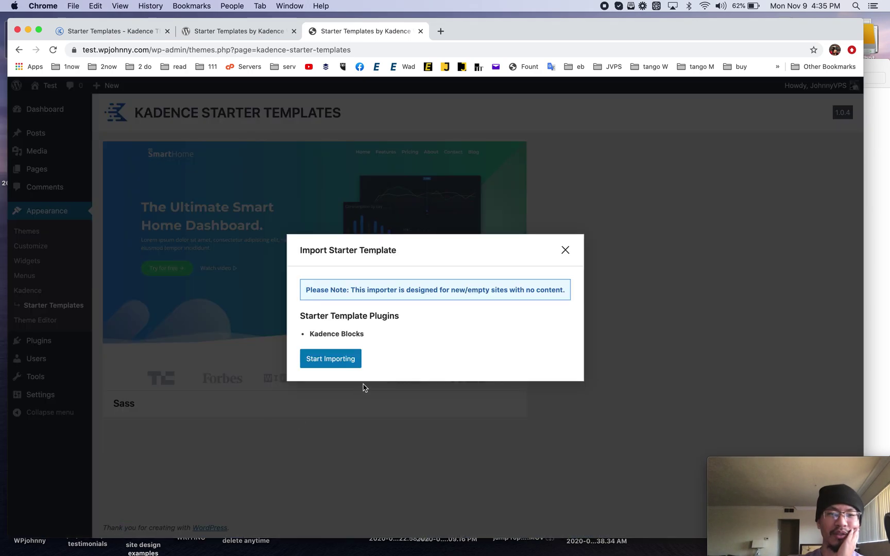
pyautogui.click(338, 365)
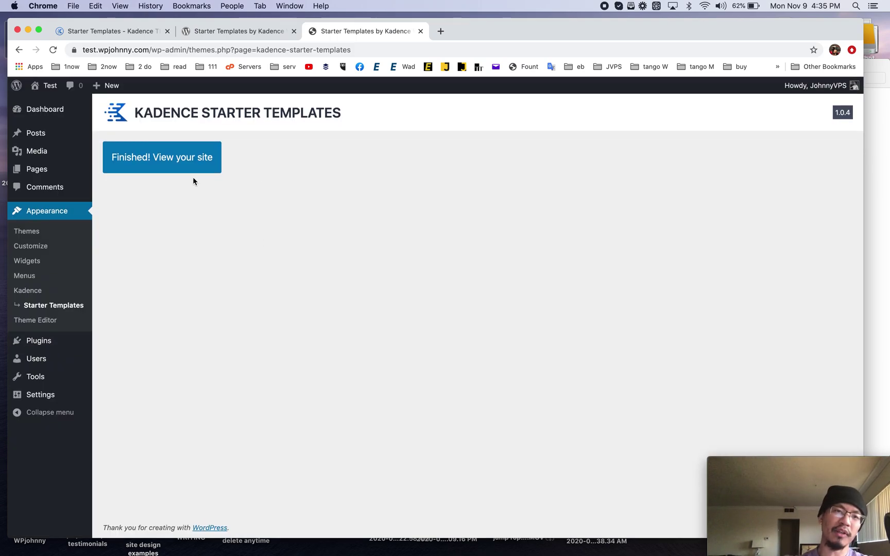
pyautogui.click(180, 165)
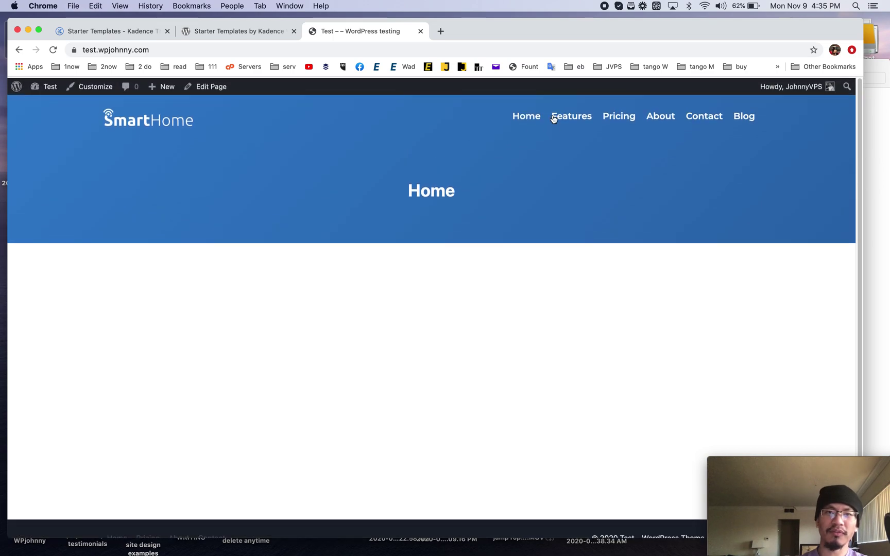
# - Visit the SmartHome site's Features, Pricing and About pages
pyautogui.click(564, 123)
pyautogui.click(617, 118)
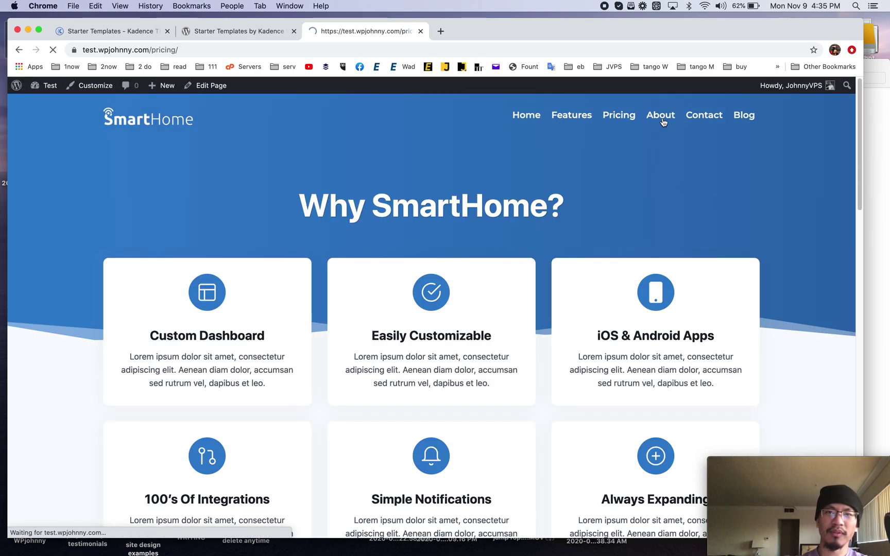
pyautogui.click(662, 119)
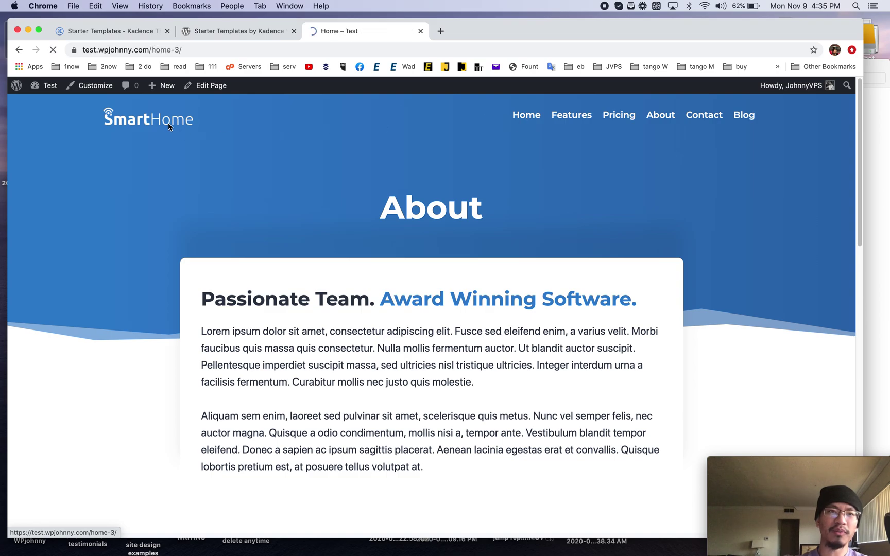
pyautogui.scroll(-6, 281, 273)
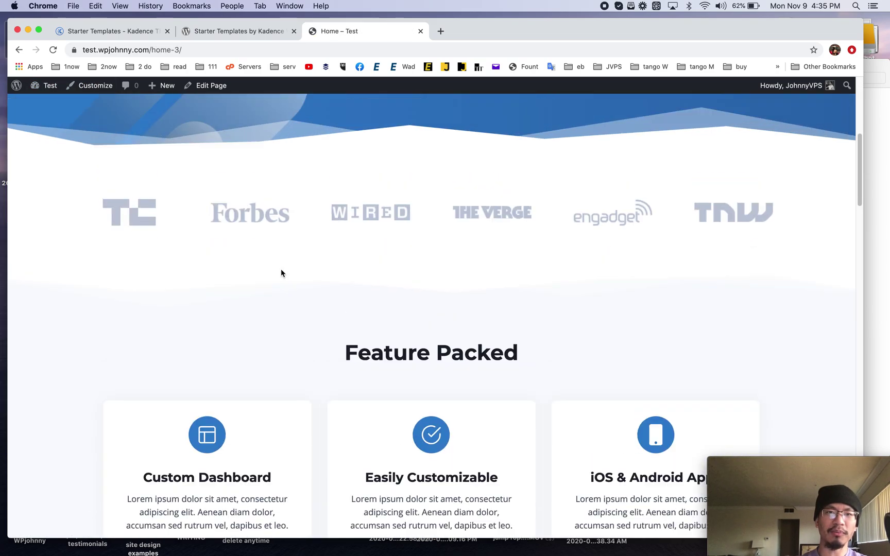
pyautogui.scroll(10, 280, 273)
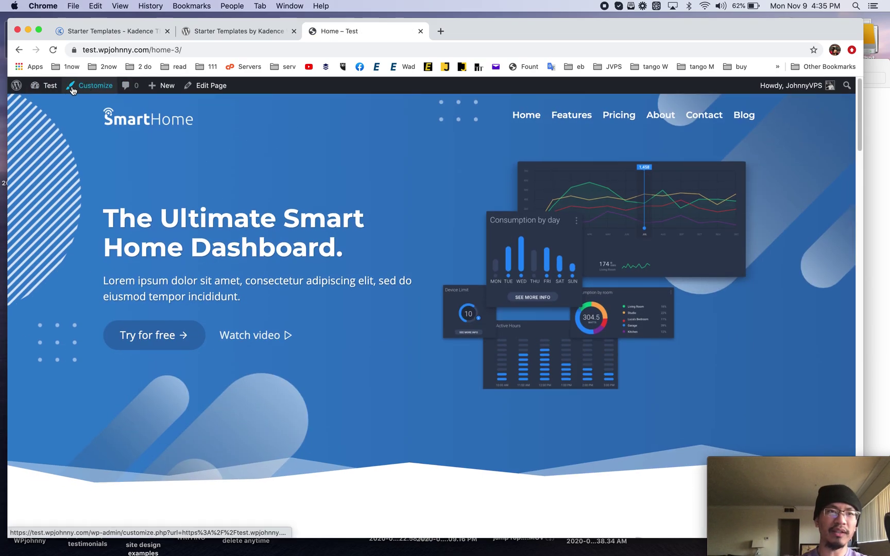
# - Return to the WordPress admin Dashboard
pyautogui.moveTo(49, 87)
pyautogui.click(46, 104)
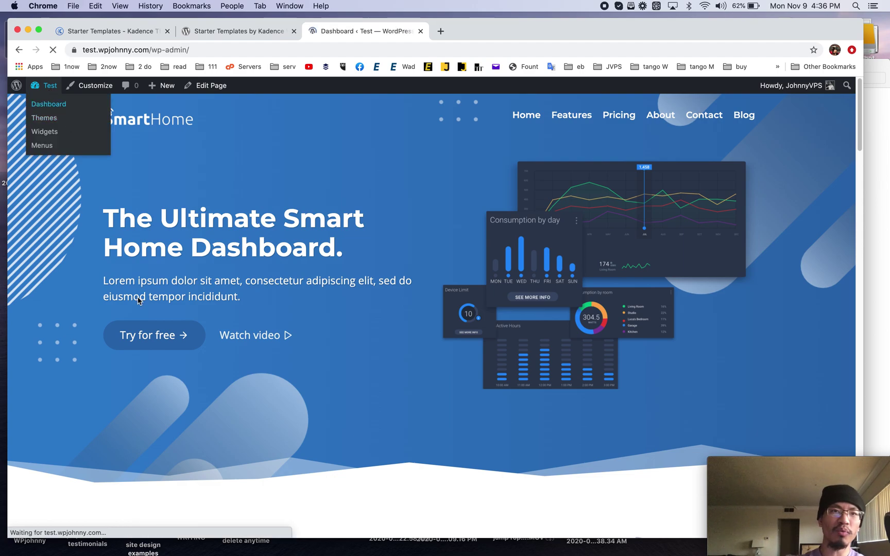
pyautogui.moveTo(40, 320)
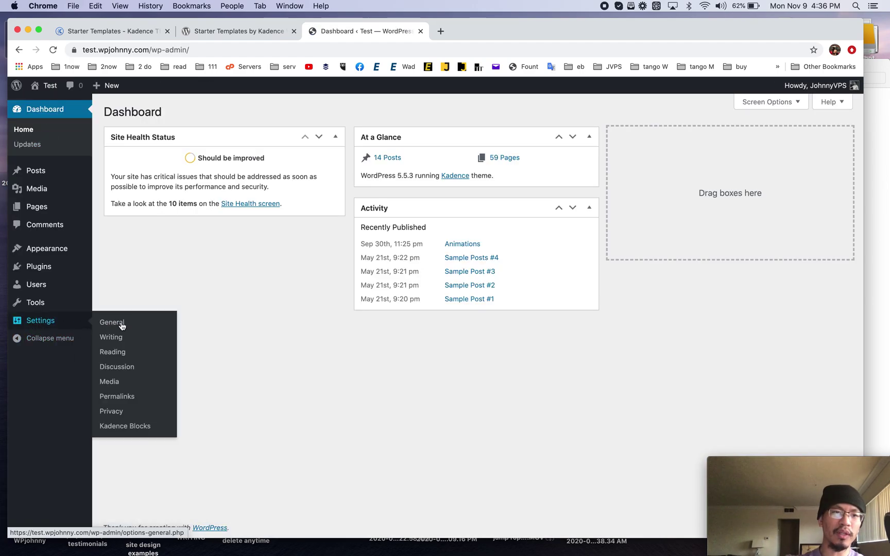
# - Review the Reading Settings homepage and posts page choices, leaving Home selected
pyautogui.click(111, 352)
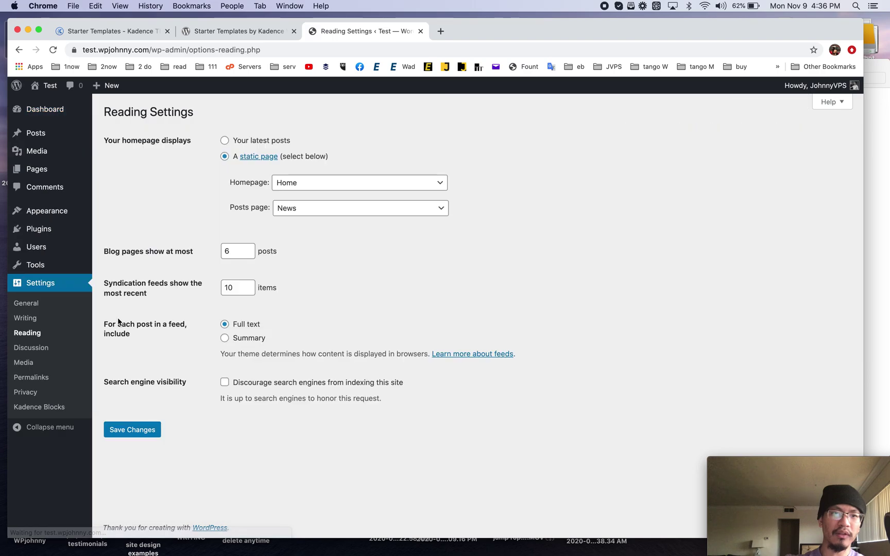
pyautogui.click(313, 214)
pyautogui.click(315, 210)
pyautogui.click(304, 184)
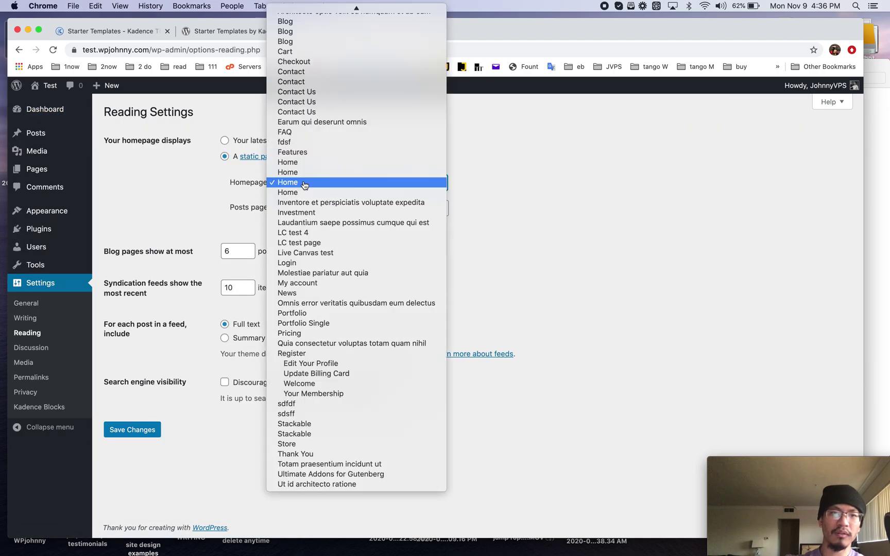
pyautogui.click(306, 182)
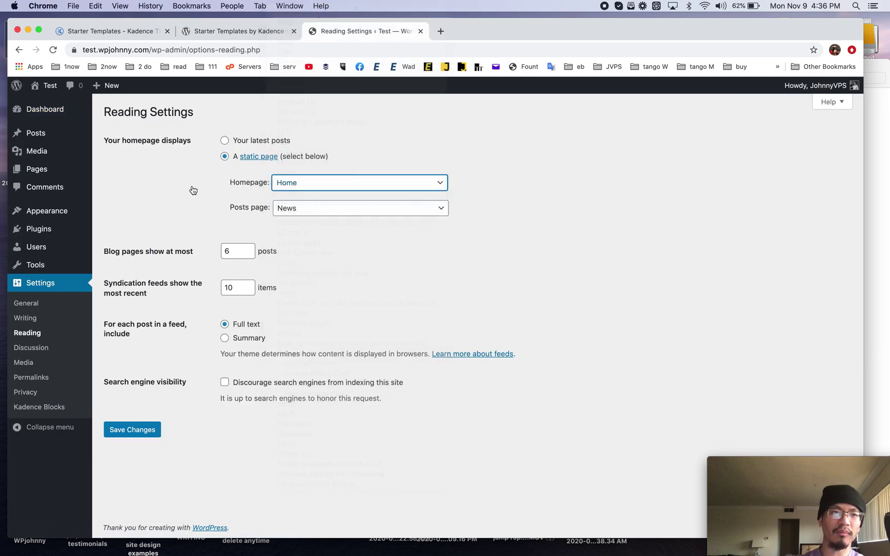
# - Search pages for 'home' and Quick Edit the last Home page's title to 'Home 3'
pyautogui.keyDown('super'); pyautogui.click(113, 171); pyautogui.keyUp('super')
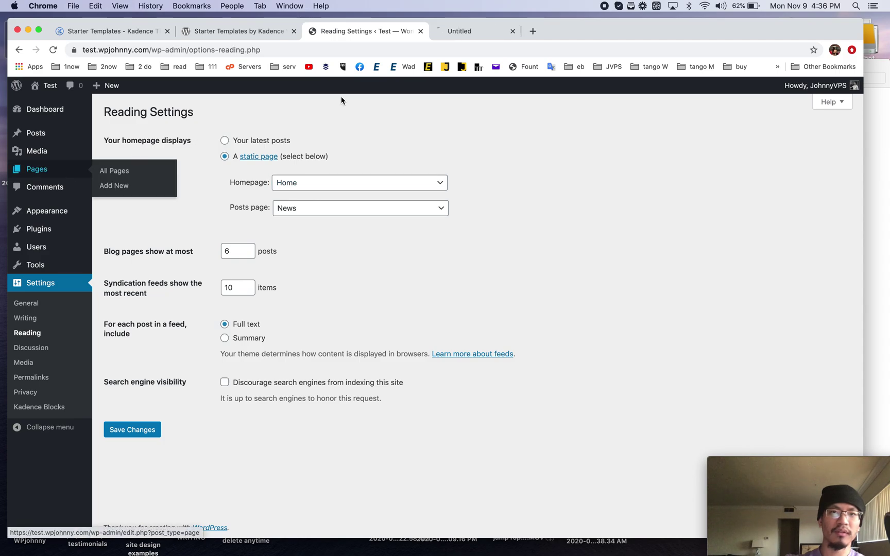
pyautogui.click(493, 31)
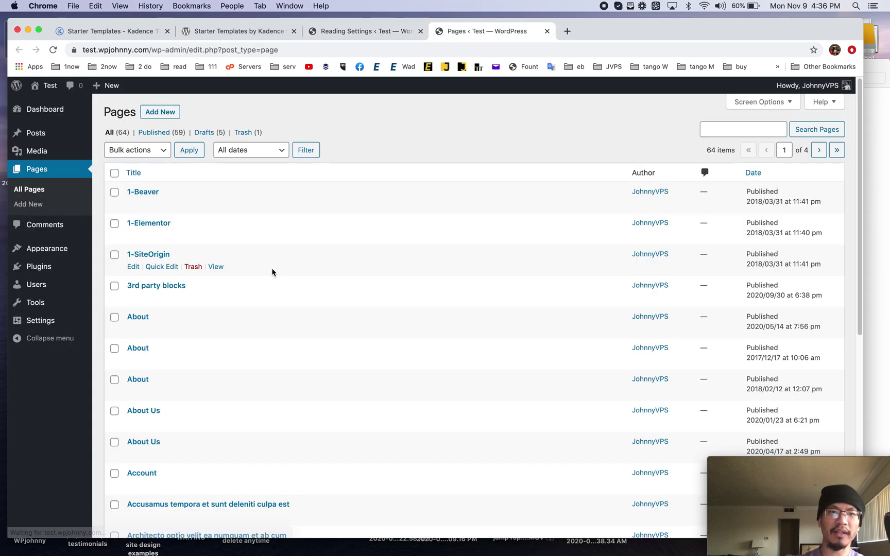
pyautogui.scroll(-10, 237, 356)
pyautogui.scroll(10, 238, 355)
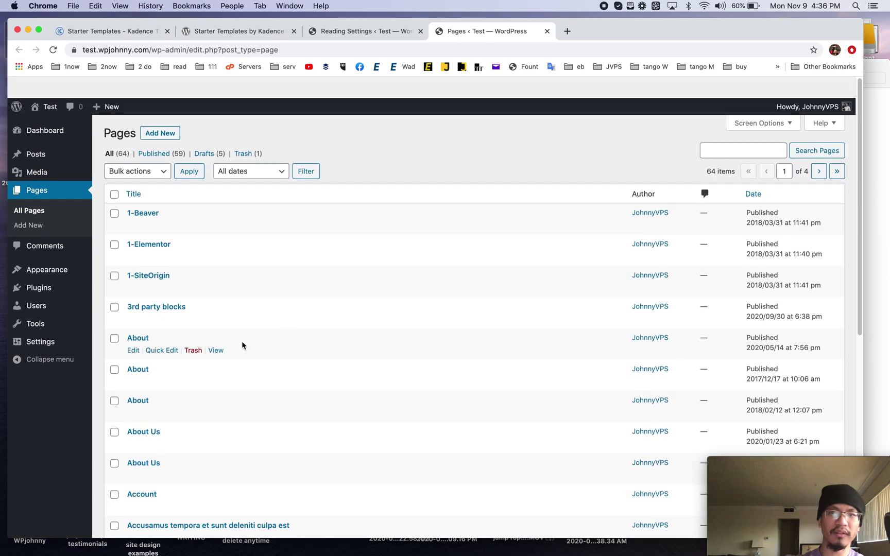
pyautogui.click(755, 131)
pyautogui.write('home')
pyautogui.press('Return')
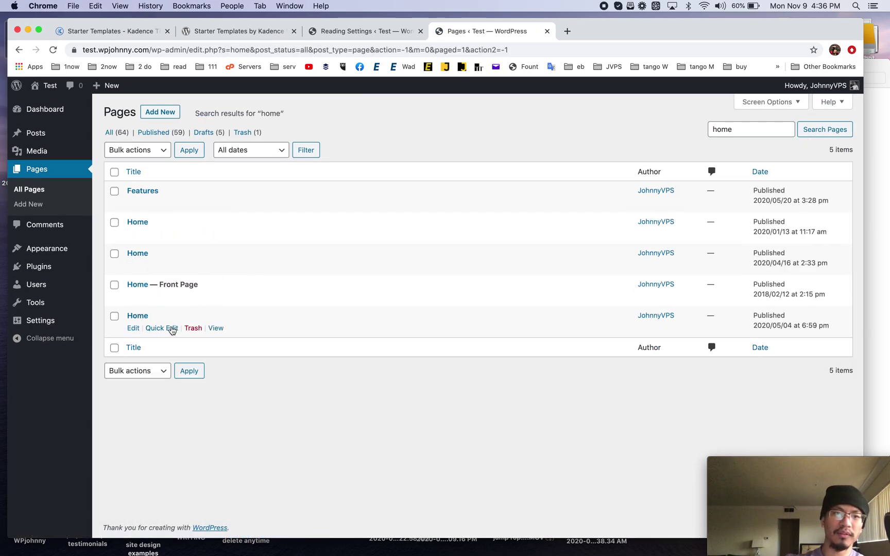
pyautogui.click(169, 329)
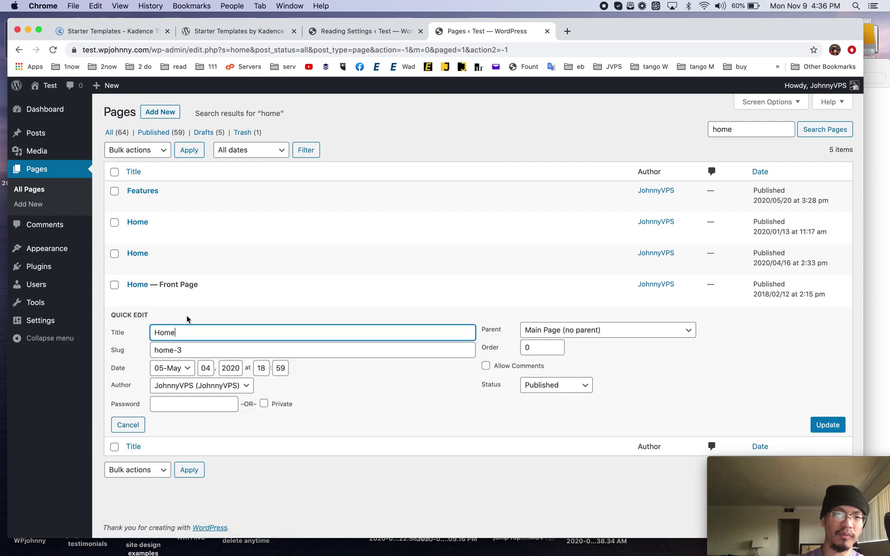
pyautogui.click(828, 425)
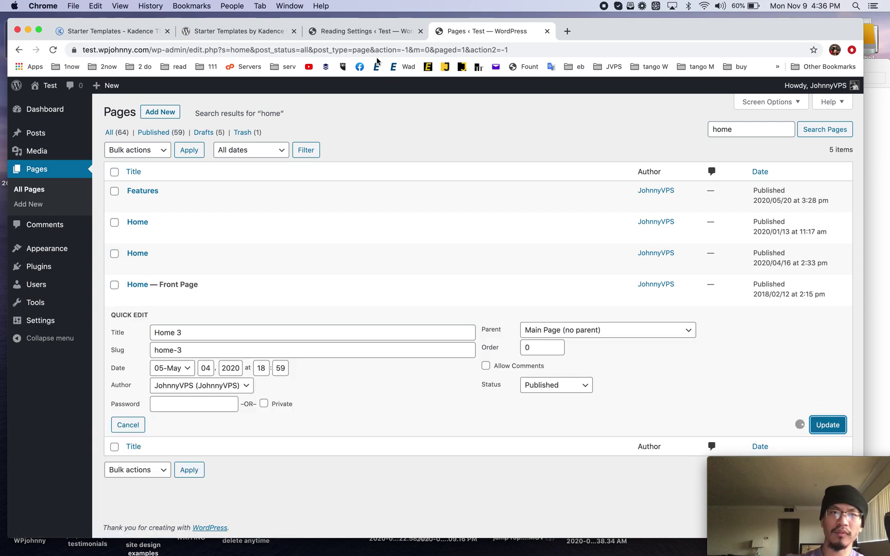
# - Set Home 3 as the static homepage in Reading Settings, save, and open the live site
pyautogui.click(381, 32)
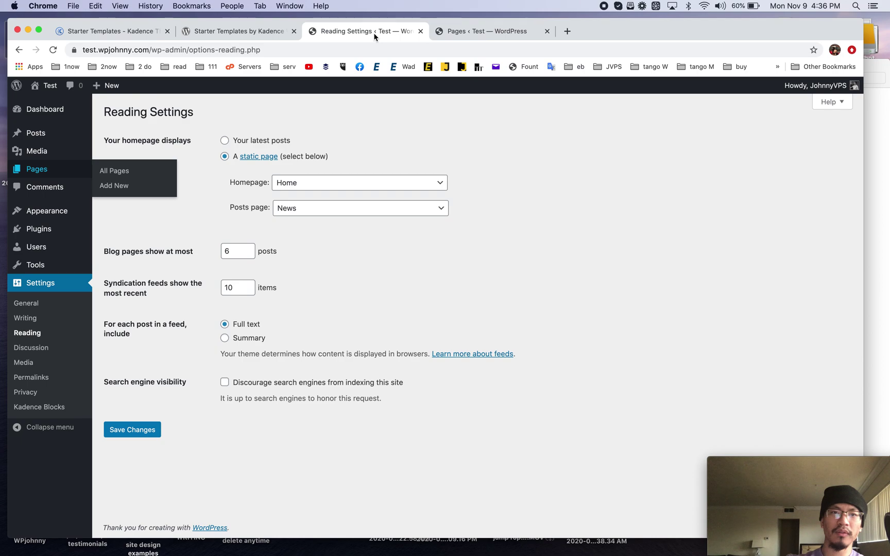
pyautogui.click(387, 185)
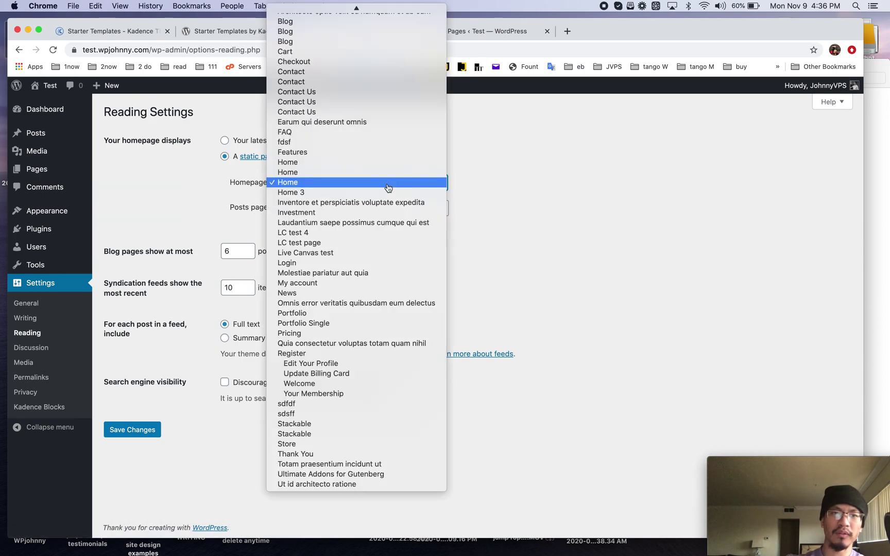
pyautogui.click(383, 192)
pyautogui.click(132, 430)
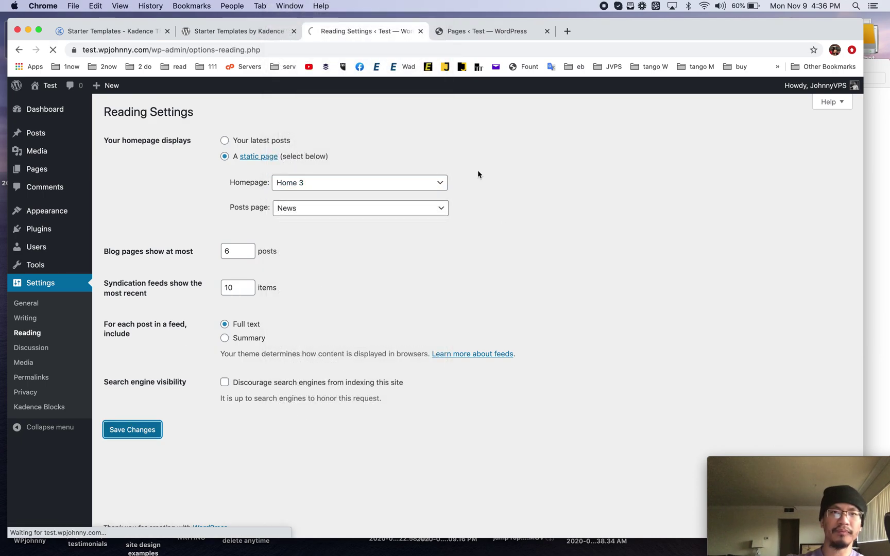
pyautogui.click(489, 32)
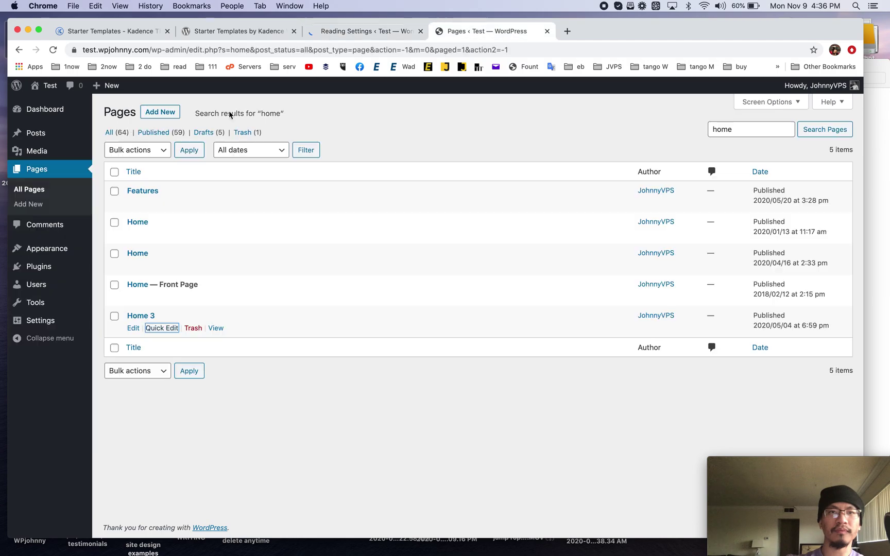
pyautogui.click(45, 104)
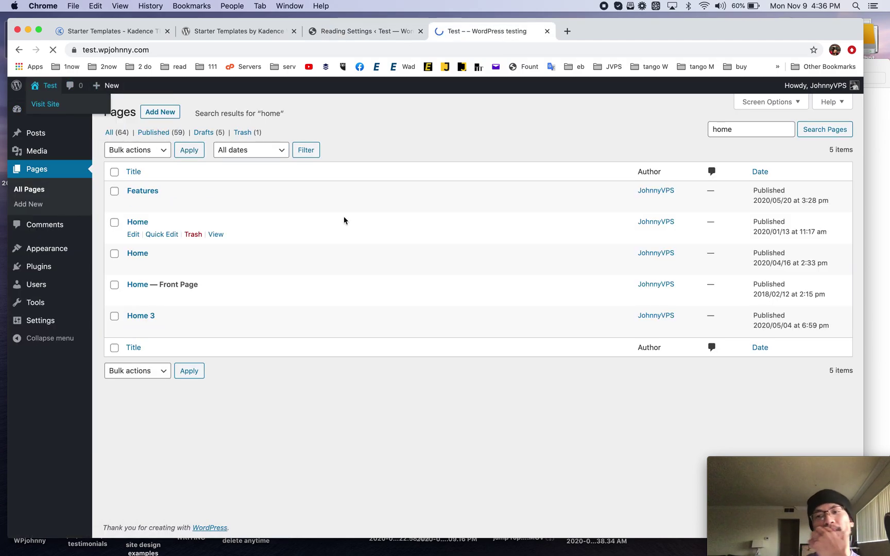
# - Scroll through the live front page's SmartHome features and pricing sections
pyautogui.scroll(-15, 490, 436)
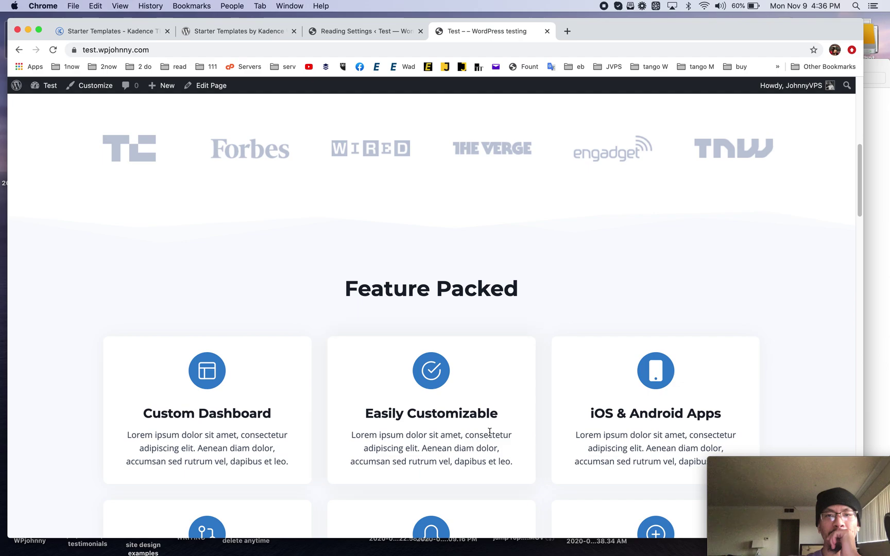
pyautogui.scroll(-15, 490, 436)
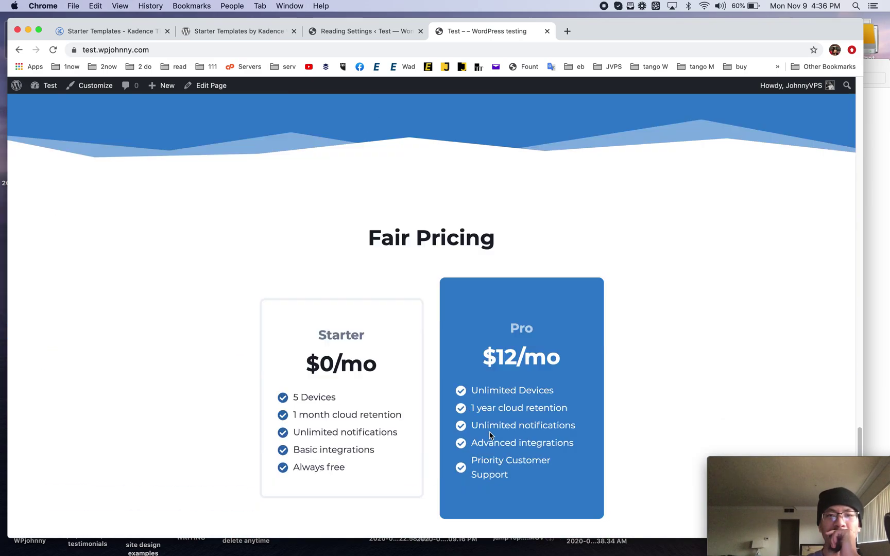
pyautogui.scroll(15, 489, 436)
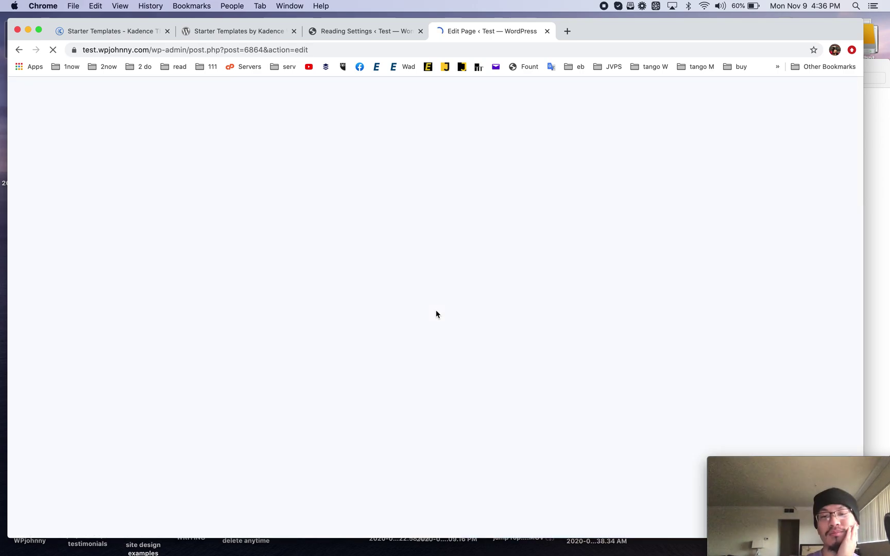
# - Inspect the Easily Customizable and Simple Notifications info boxes in the editor
pyautogui.scroll(-10, 436, 312)
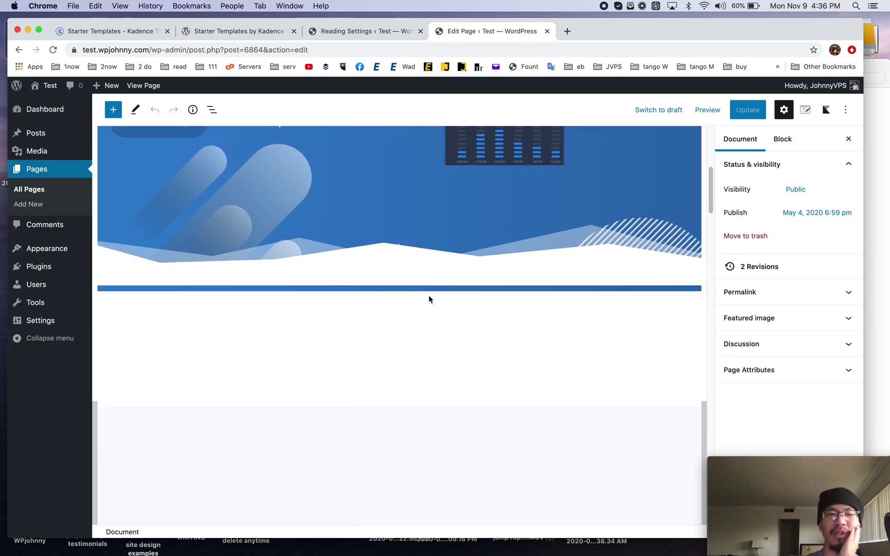
pyautogui.scroll(-7, 428, 295)
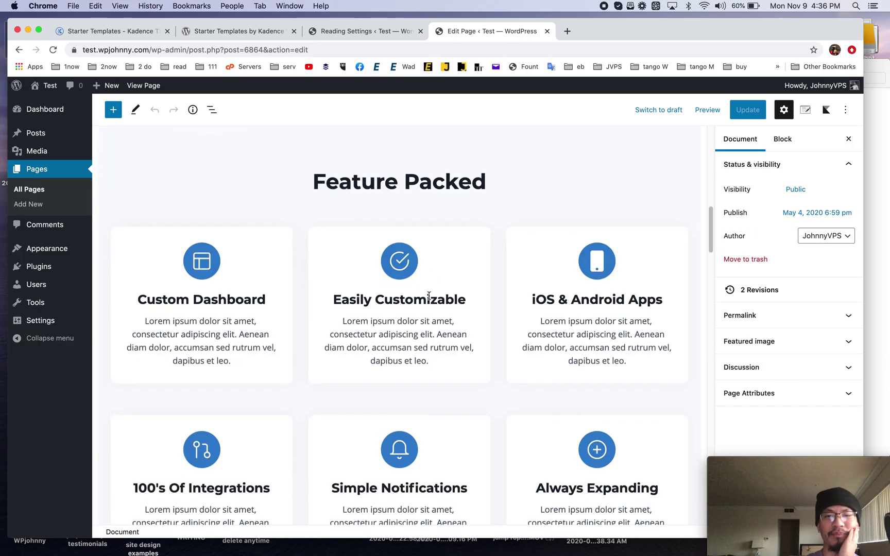
pyautogui.click(400, 283)
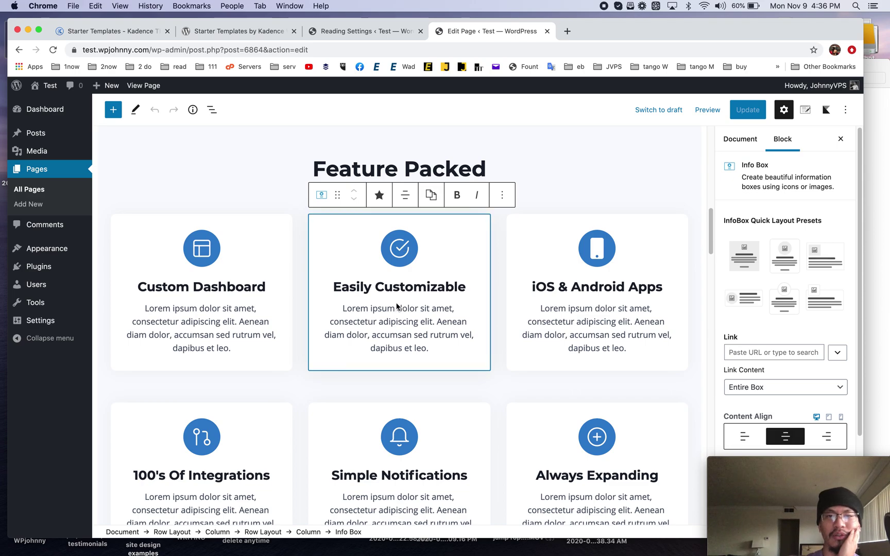
pyautogui.click(396, 320)
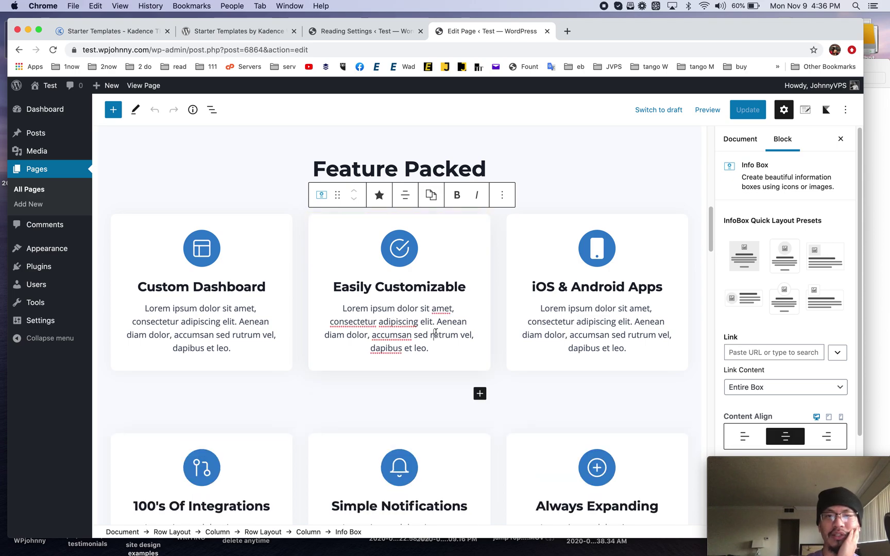
pyautogui.scroll(-5, 435, 333)
pyautogui.click(400, 297)
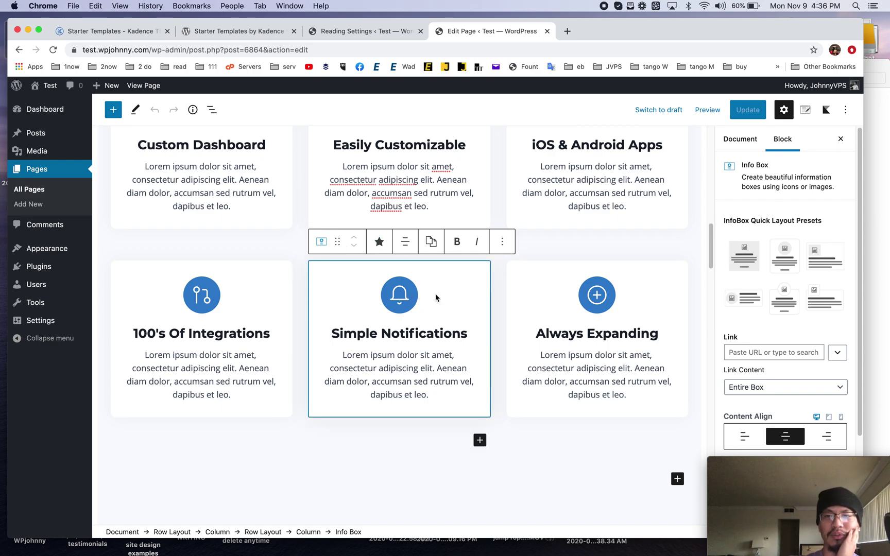
# - Try layout presets on the Simple Notifications card, settling on the centred layout
pyautogui.scroll(-4, 766, 286)
pyautogui.scroll(4, 766, 286)
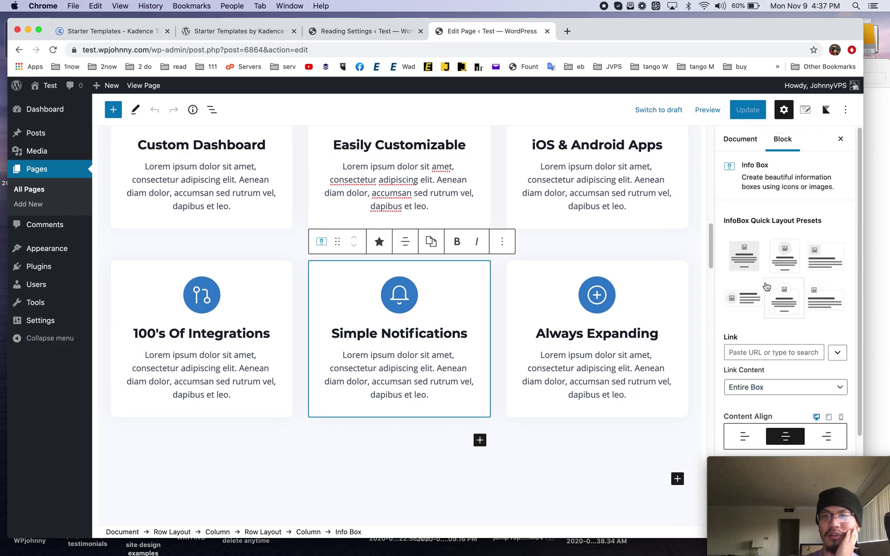
pyautogui.click(743, 256)
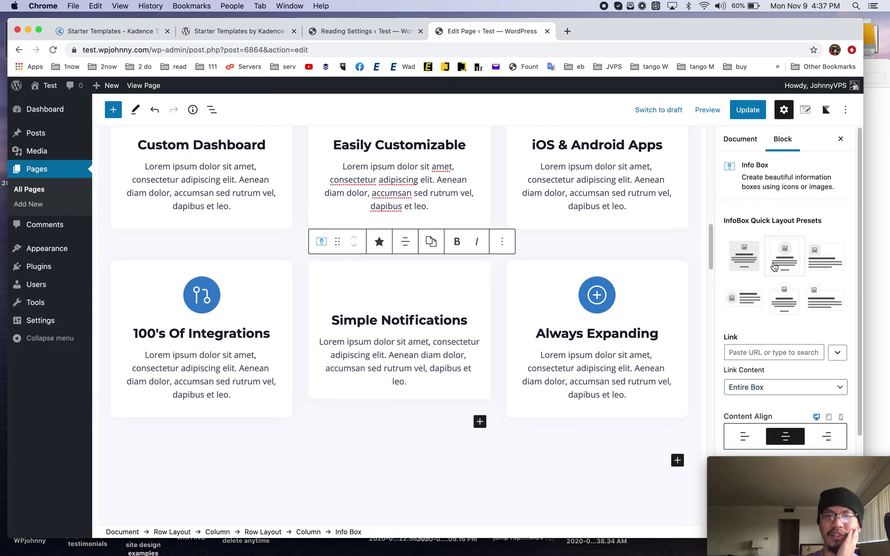
pyautogui.click(747, 297)
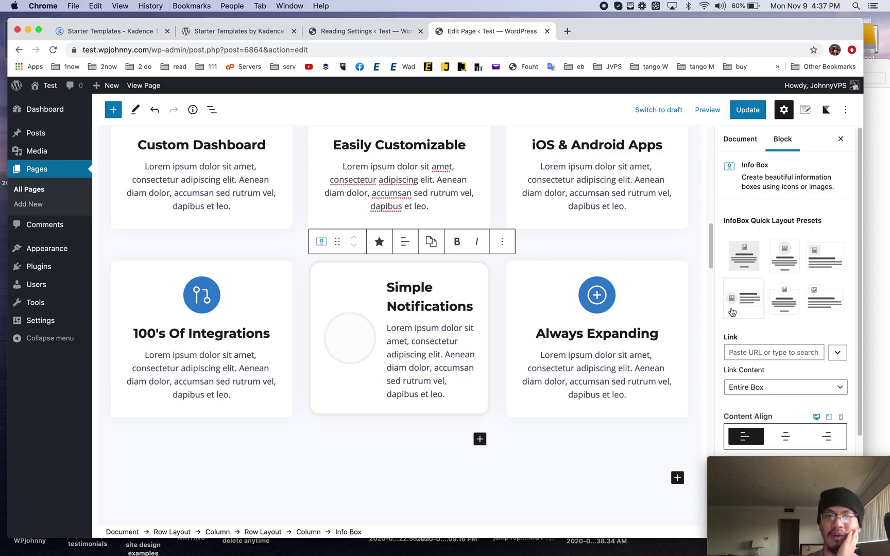
pyautogui.click(777, 268)
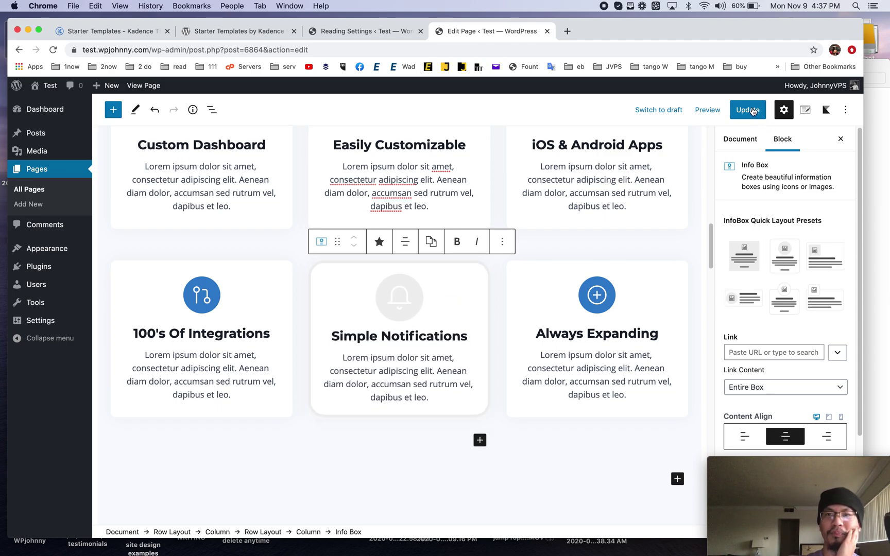
# - Change the heading to 'CHANGE Notifications', update the page, and view it in a new tab
pyautogui.doubleClick(354, 335)
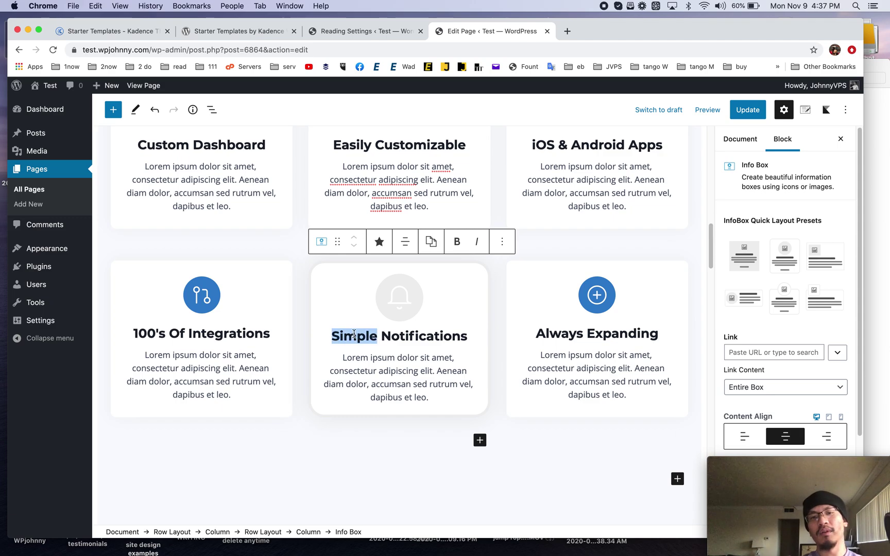
pyautogui.write('CHANGE')
pyautogui.moveTo(814, 86)
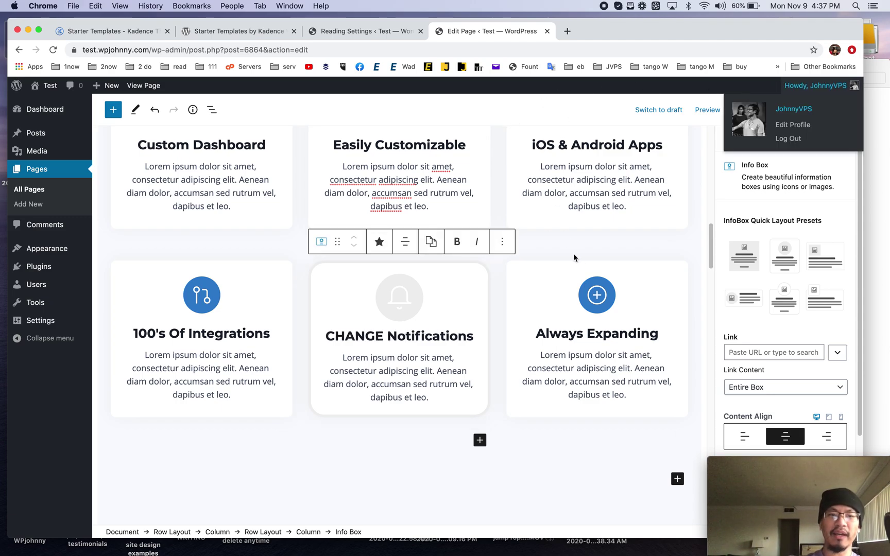
pyautogui.click(747, 169)
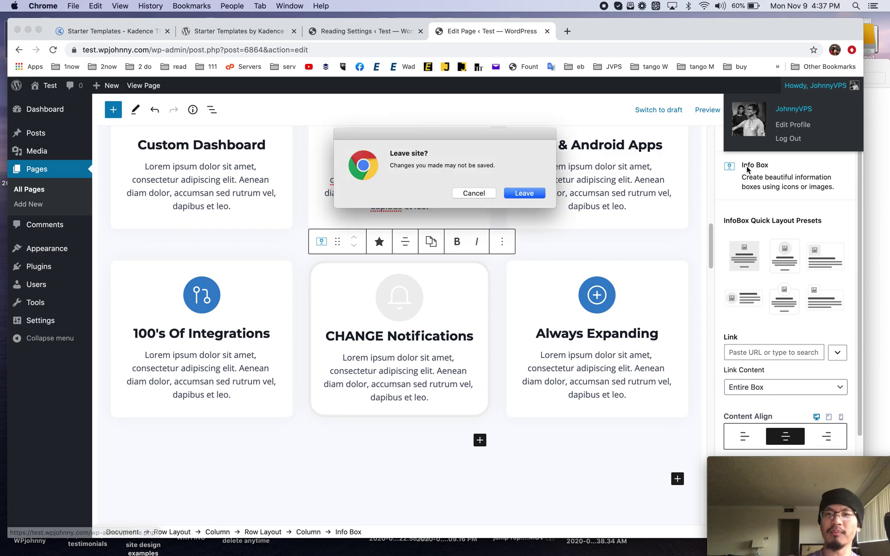
pyautogui.click(475, 194)
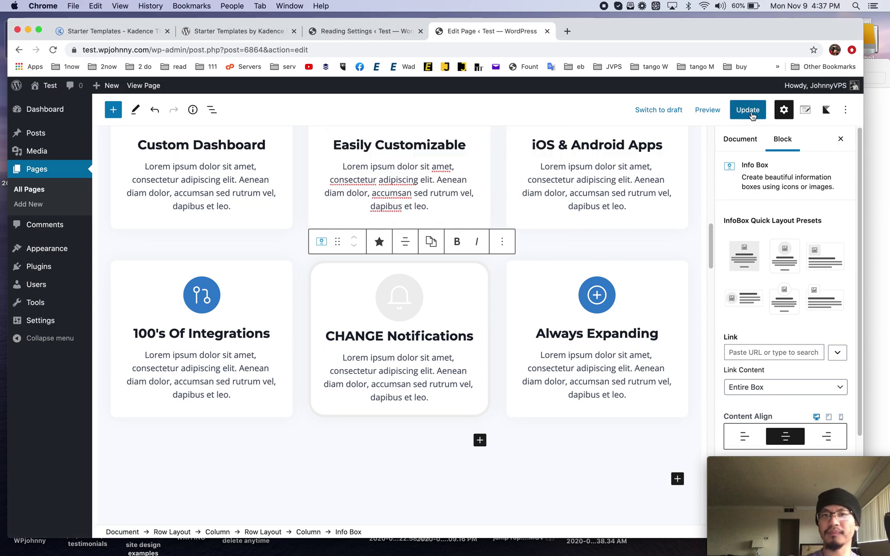
pyautogui.click(762, 116)
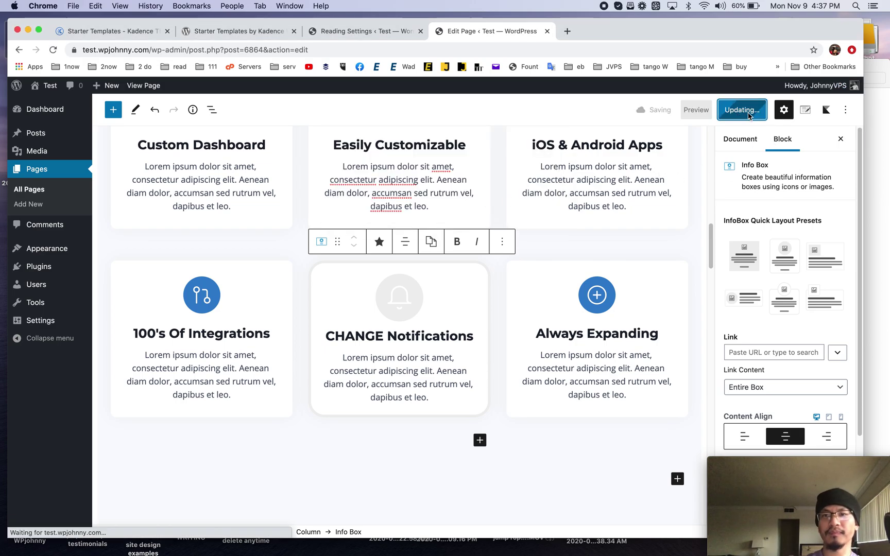
pyautogui.keyDown('super'); pyautogui.click(155, 86); pyautogui.keyUp('super')
pyautogui.click(636, 34)
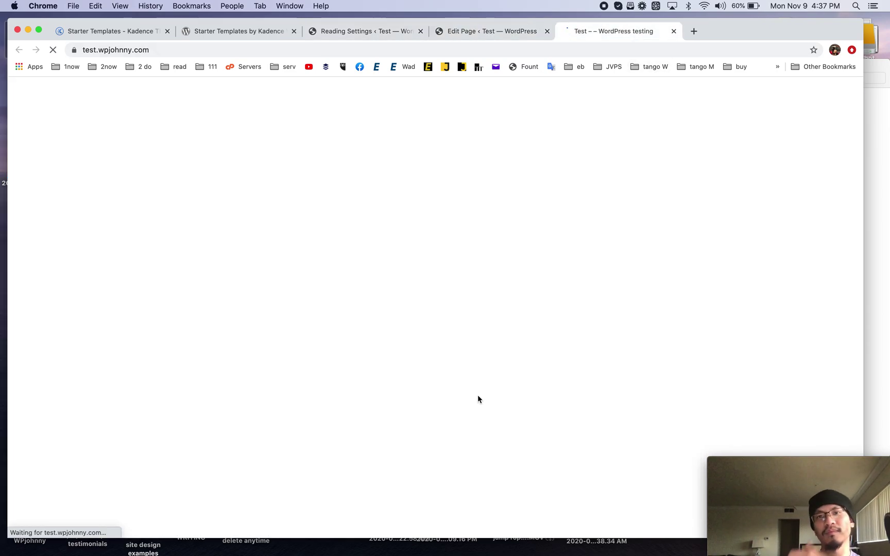
# - Scroll the live SmartHome homepage top to bottom, then open the Pricing page
pyautogui.scroll(-6, 478, 394)
pyautogui.scroll(-6, 477, 394)
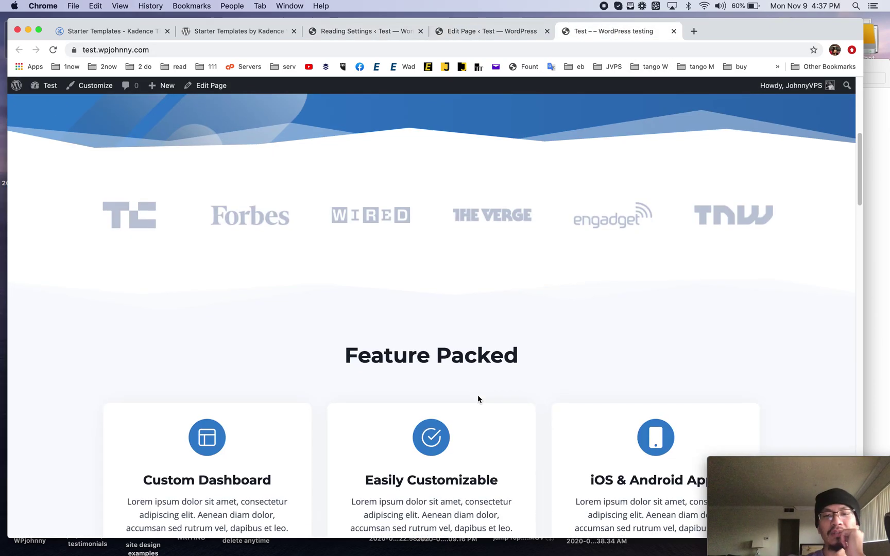
pyautogui.scroll(-7, 478, 395)
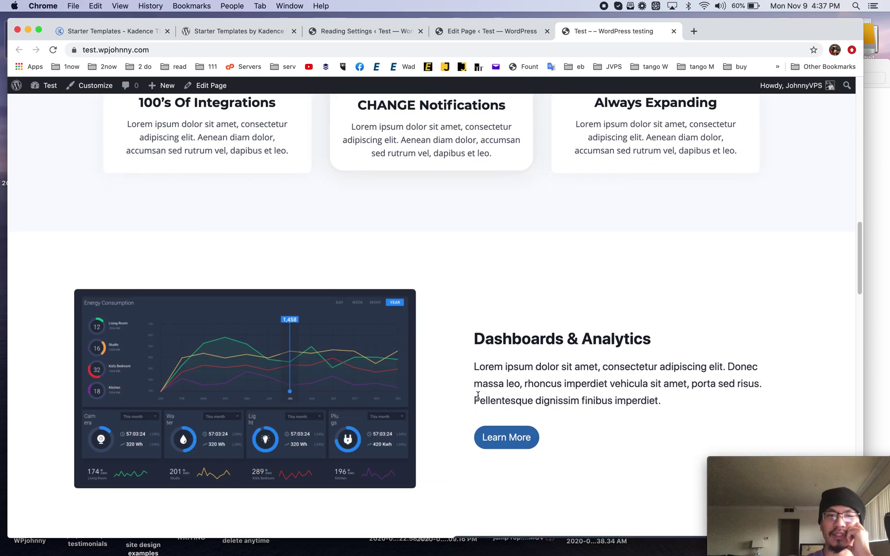
pyautogui.scroll(-8, 497, 417)
pyautogui.scroll(-10, 497, 417)
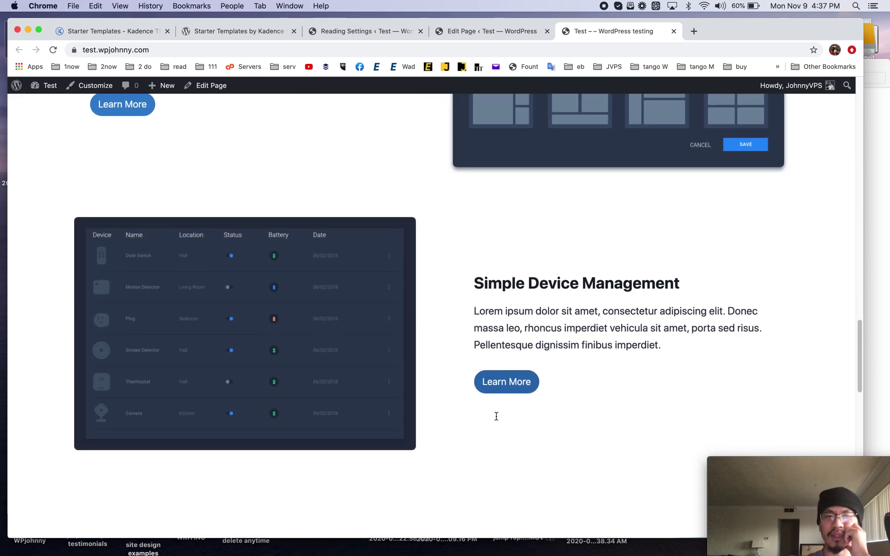
pyautogui.scroll(-3, 497, 419)
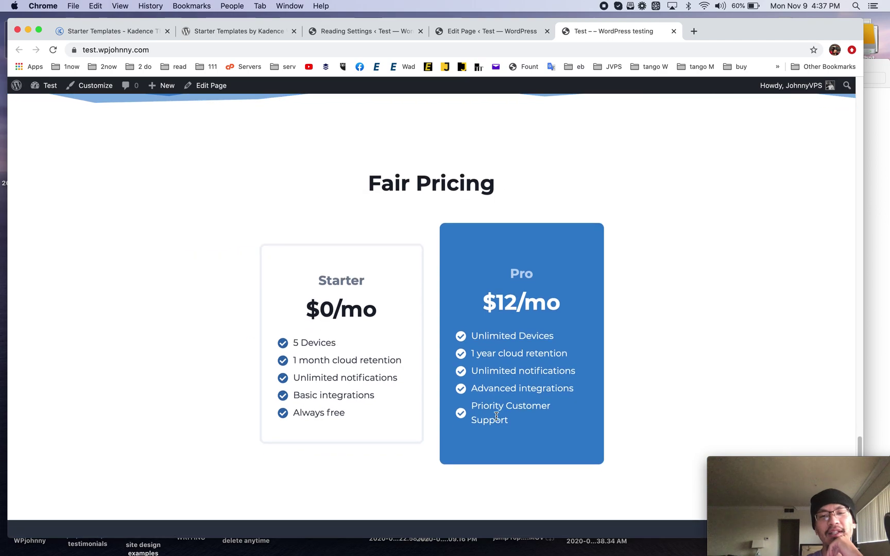
pyautogui.scroll(-3, 353, 287)
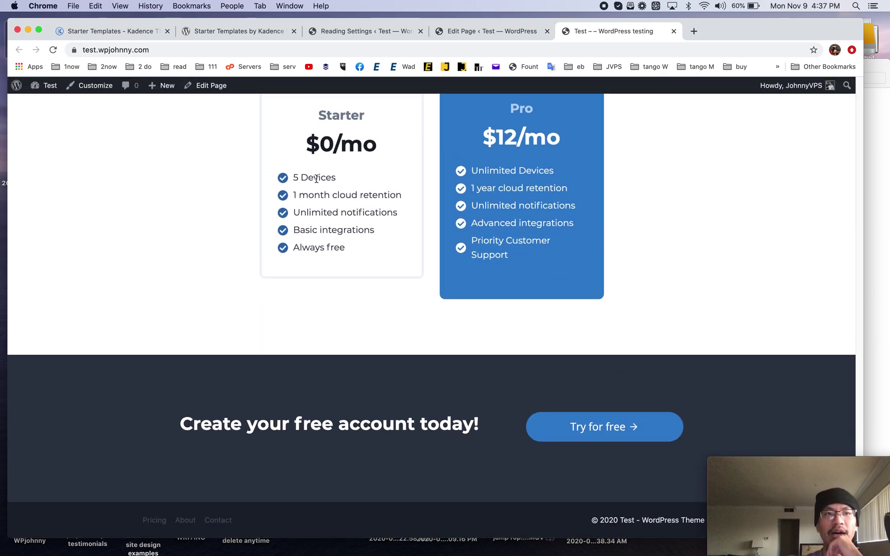
pyautogui.scroll(20, 348, 179)
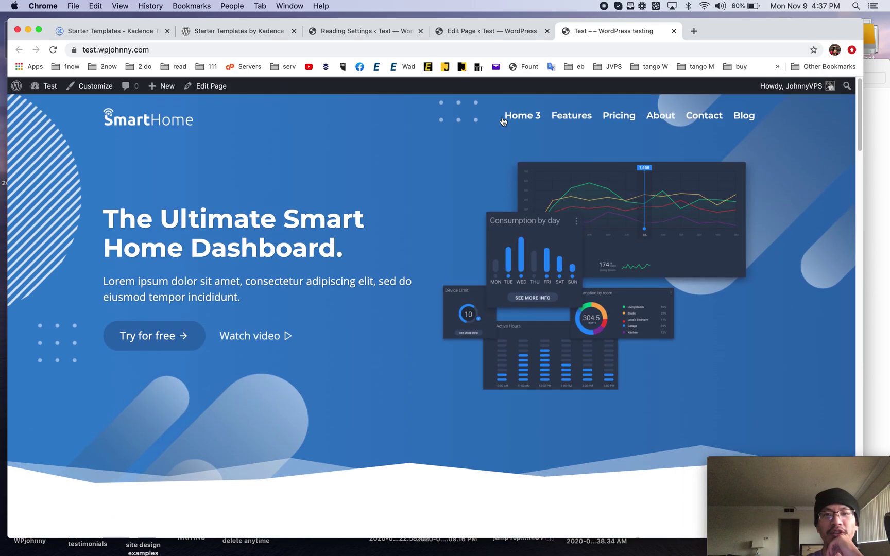
pyautogui.click(633, 117)
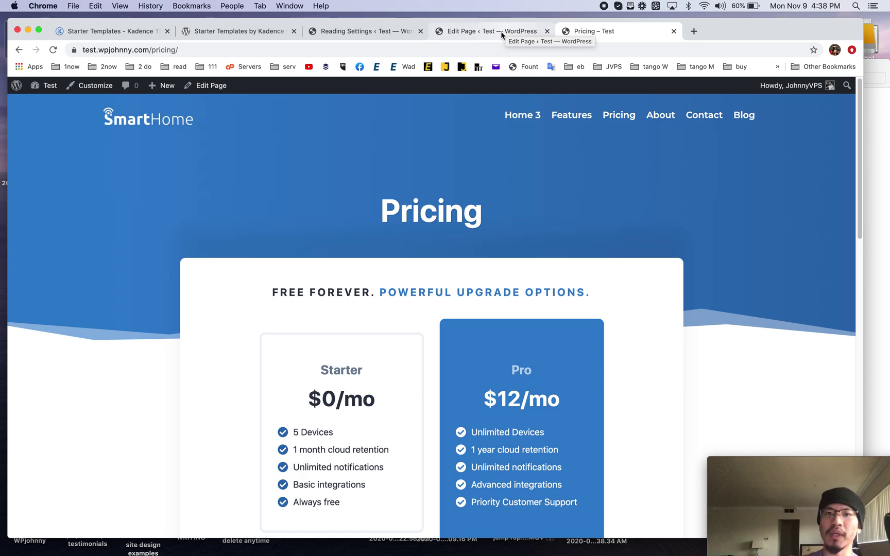
# - Return to the SmartHome homepage and scroll through its sections
pyautogui.click(192, 117)
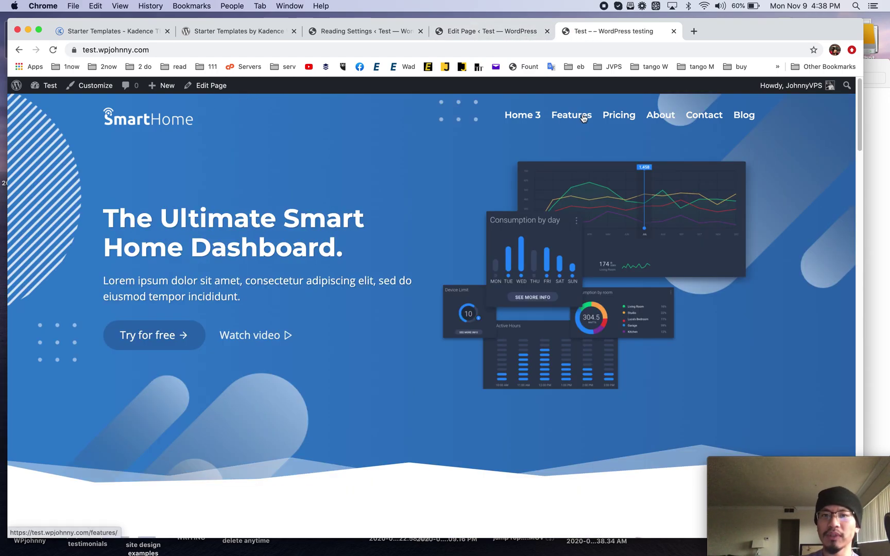
pyautogui.scroll(-10, 433, 390)
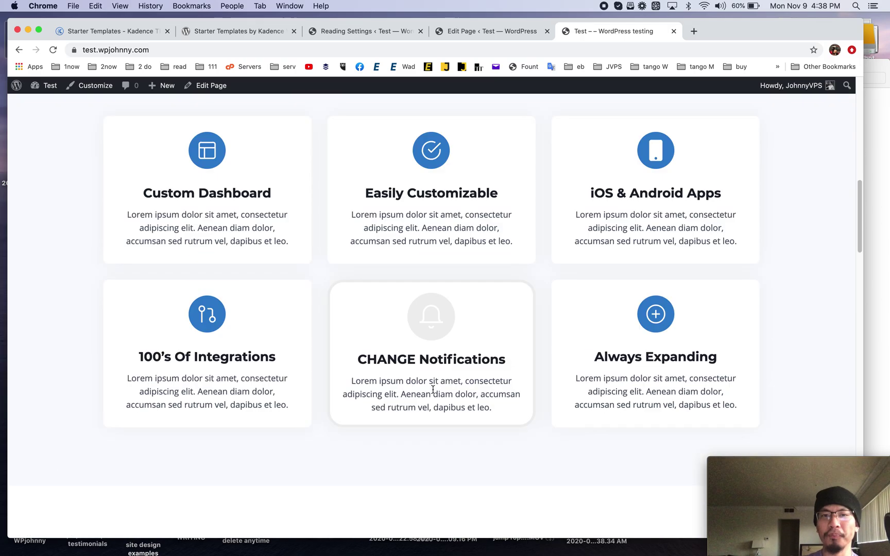
pyautogui.scroll(-1, 433, 389)
pyautogui.scroll(-8, 432, 390)
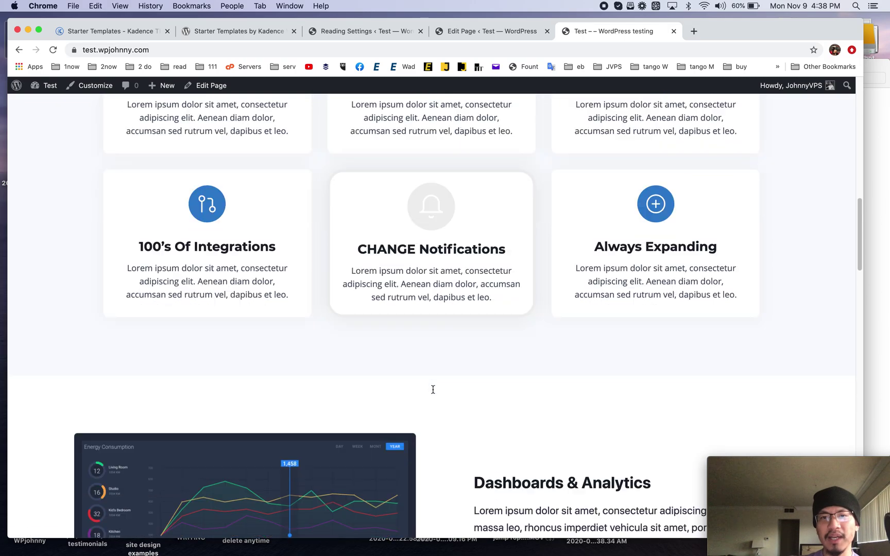
pyautogui.scroll(10, 433, 393)
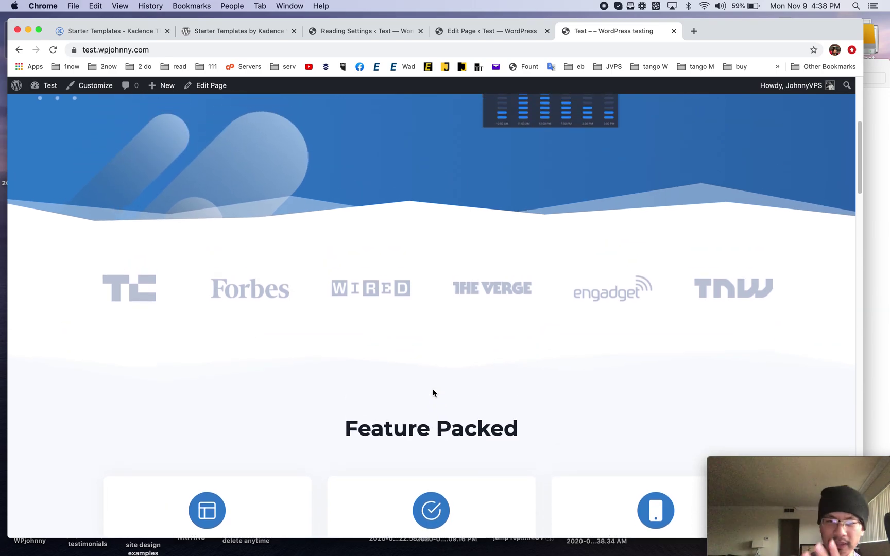
pyautogui.scroll(6, 433, 393)
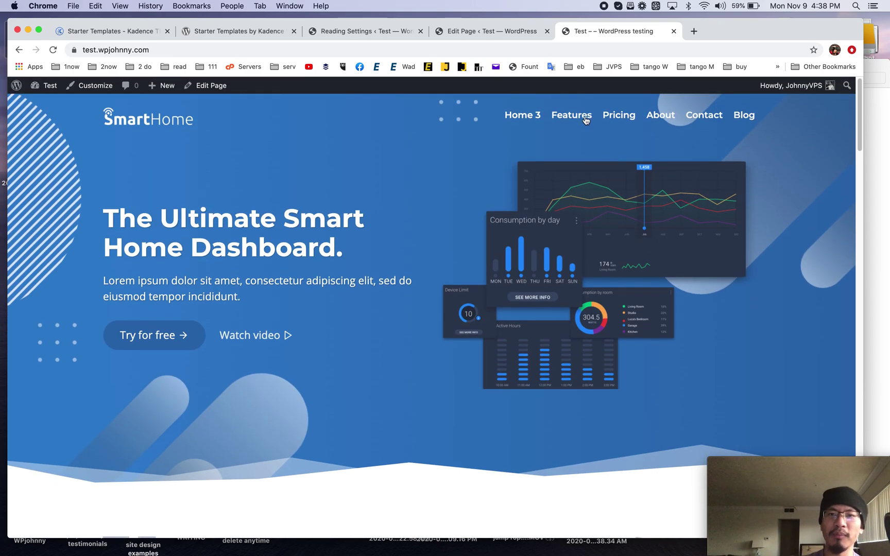
# - Browse the Features page, then go back to the homepage
pyautogui.click(585, 119)
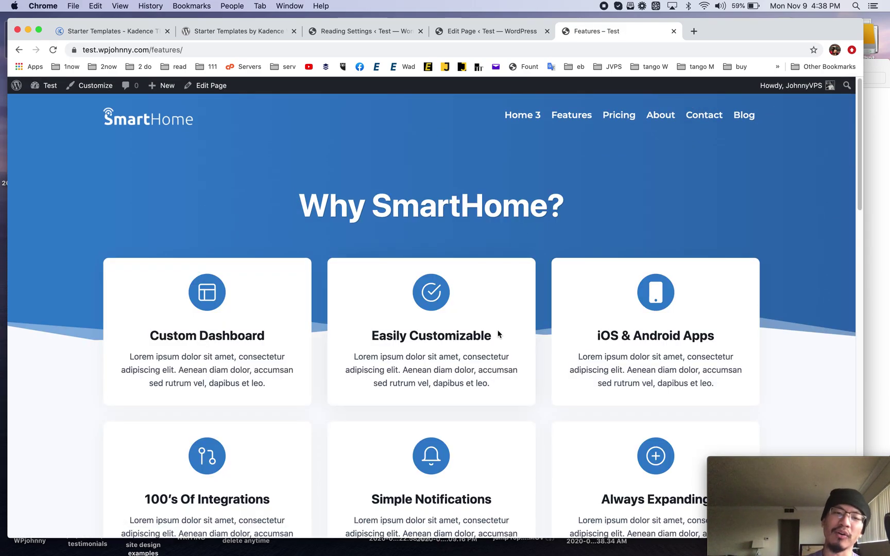
pyautogui.scroll(-15, 429, 298)
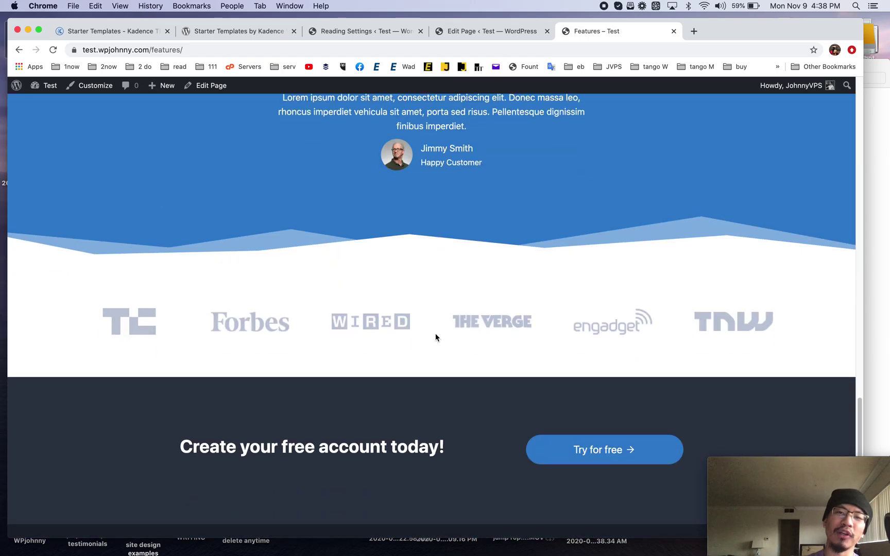
pyautogui.scroll(10, 435, 335)
pyautogui.scroll(5, 191, 134)
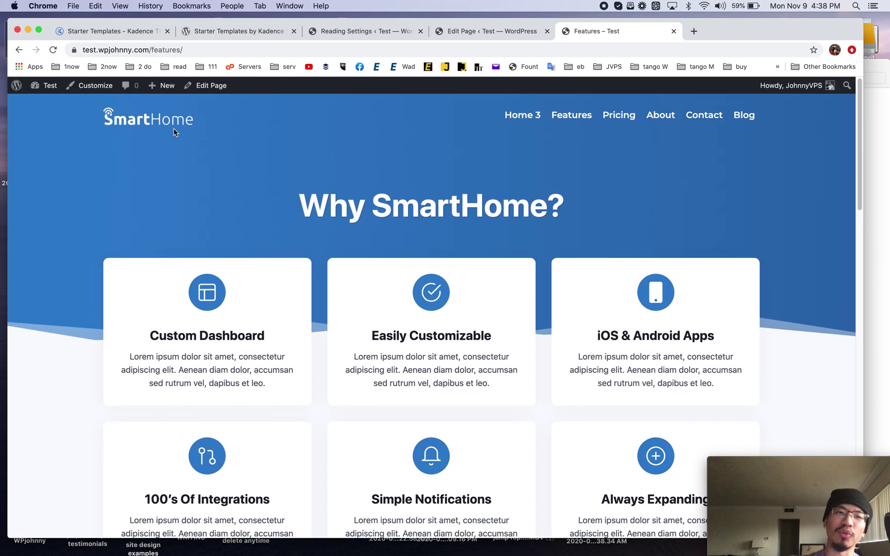
pyautogui.click(175, 127)
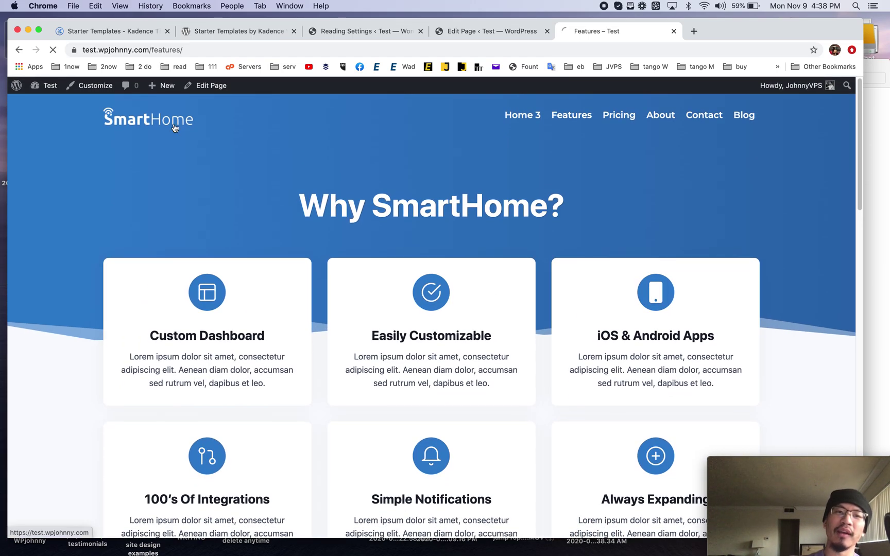
# - Visit the Blog, Contact and About pages, then return to the live homepage tab
pyautogui.click(745, 114)
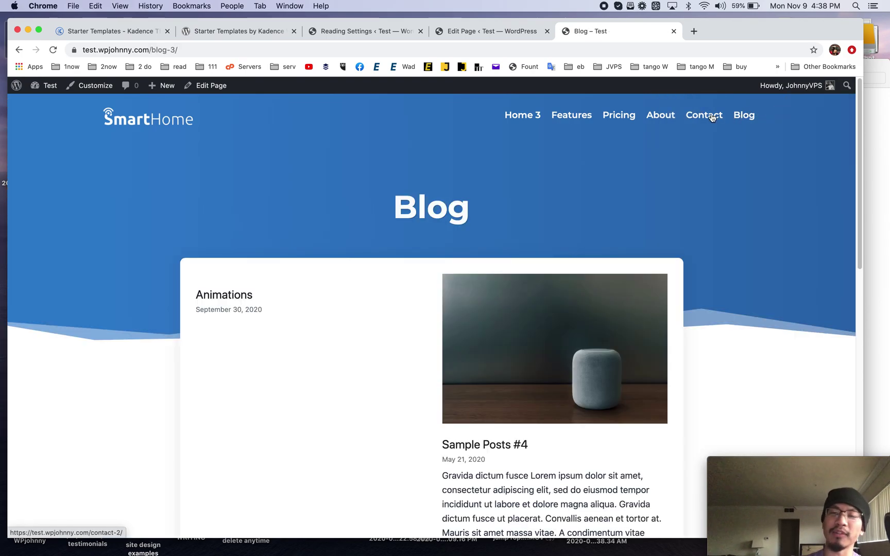
pyautogui.click(712, 118)
pyautogui.click(665, 116)
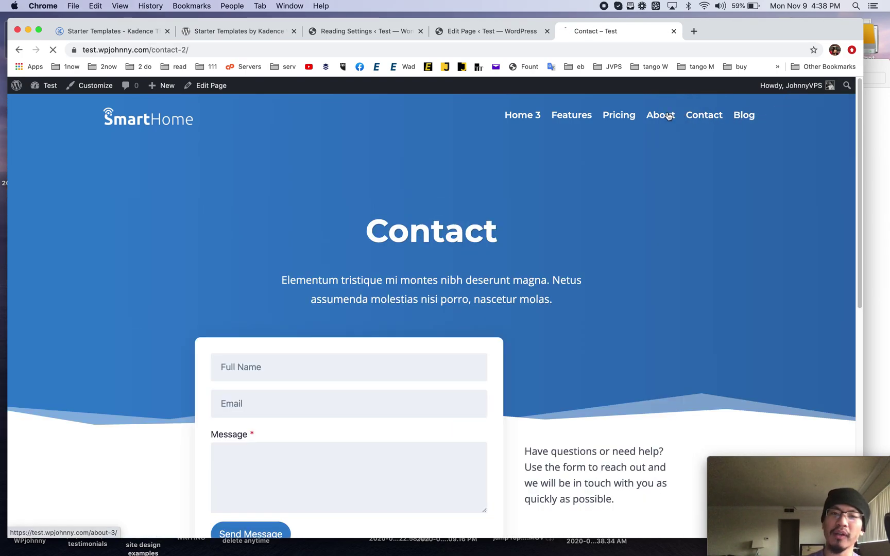
pyautogui.click(149, 117)
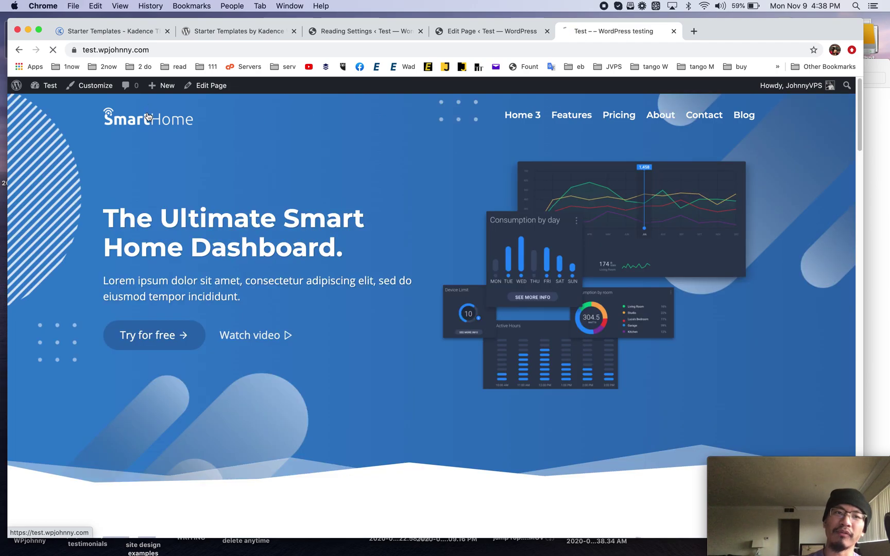
pyautogui.click(365, 30)
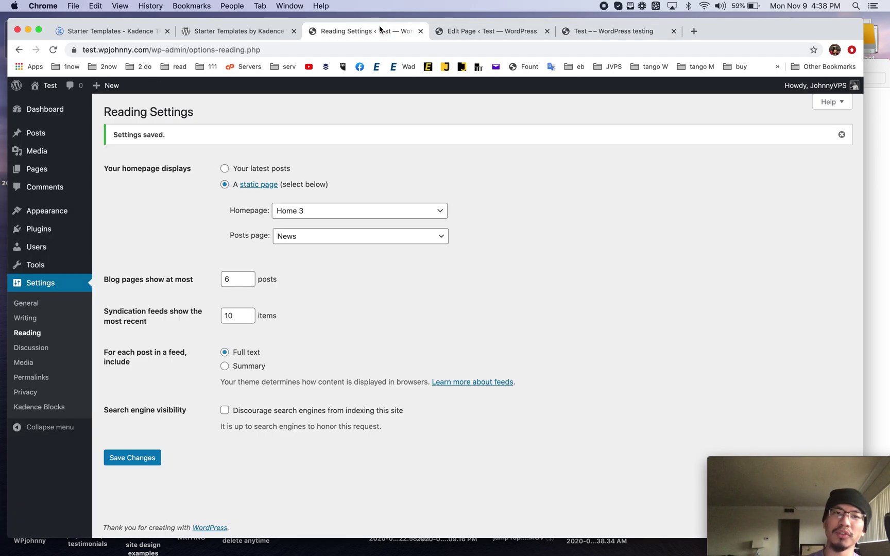
pyautogui.click(250, 32)
pyautogui.click(632, 35)
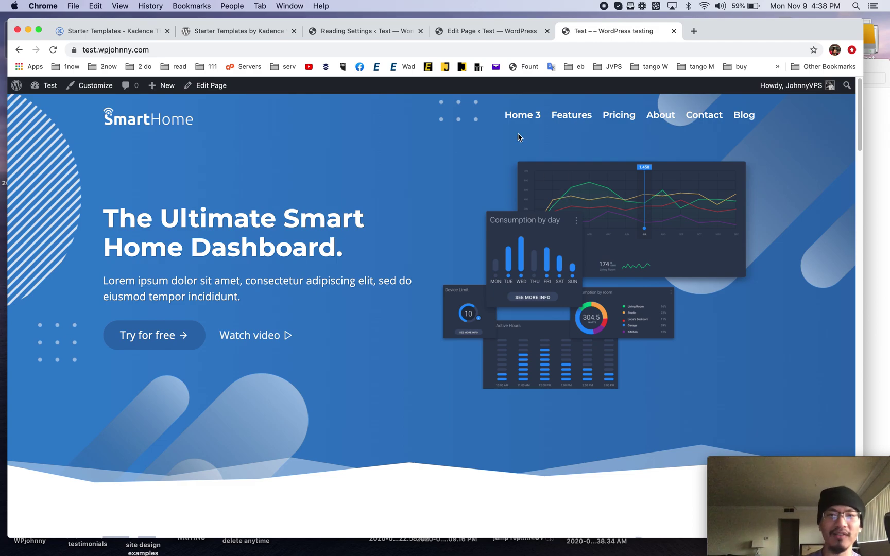
# - Select the hero's Try for free button block in the page editor
pyautogui.click(513, 34)
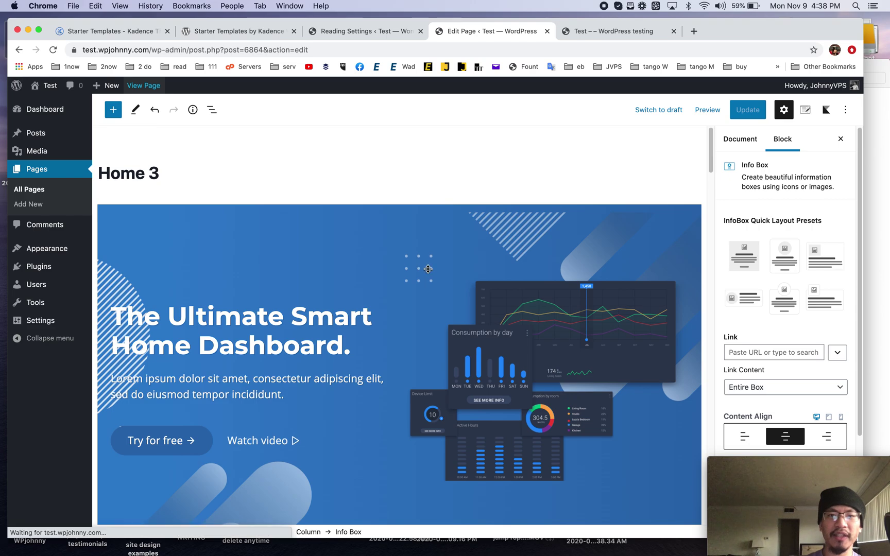
pyautogui.click(427, 269)
pyautogui.click(304, 323)
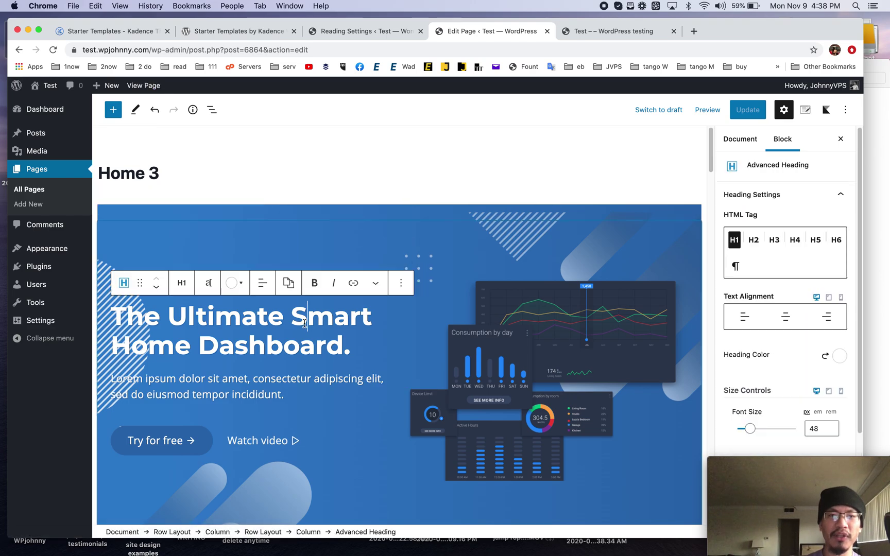
pyautogui.click(189, 422)
pyautogui.scroll(-15, 819, 335)
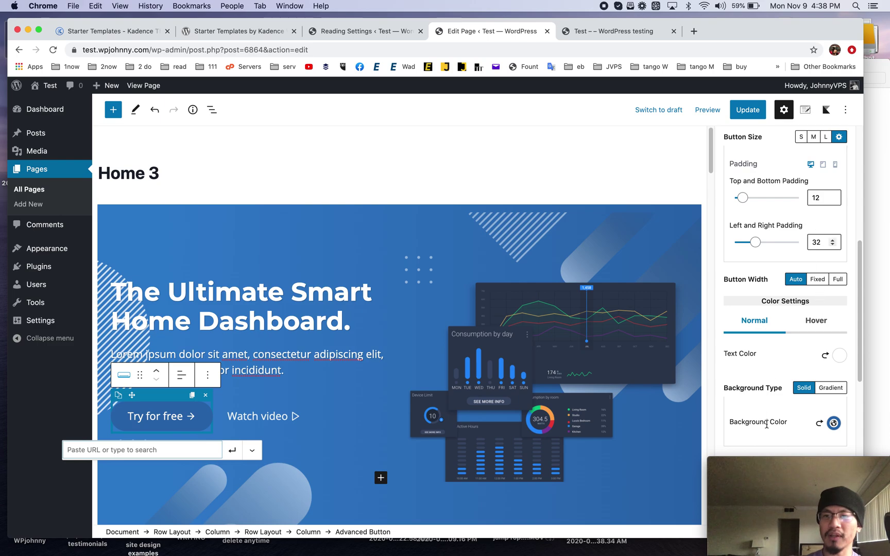
pyautogui.scroll(5, 799, 273)
pyautogui.scroll(-5, 800, 273)
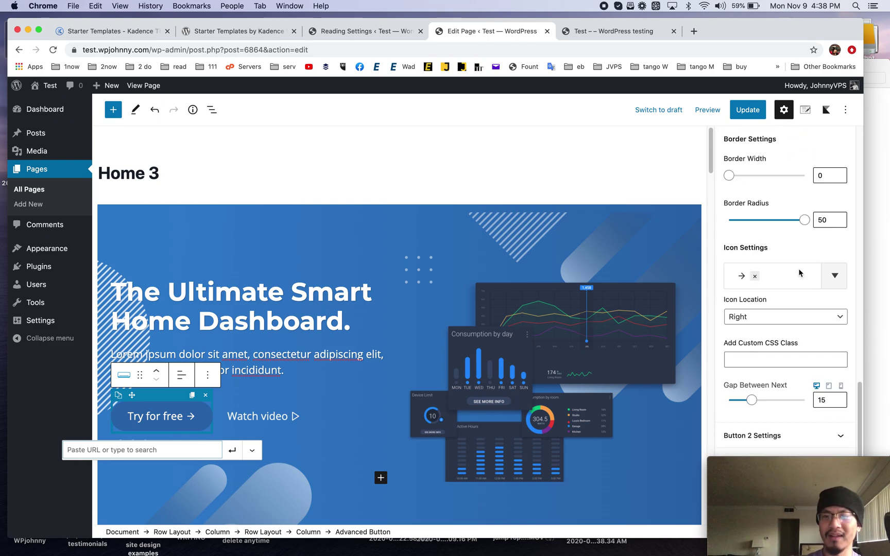
pyautogui.scroll(6, 820, 260)
# - Set the button's background colour to B02B2B and update the page
pyautogui.click(833, 270)
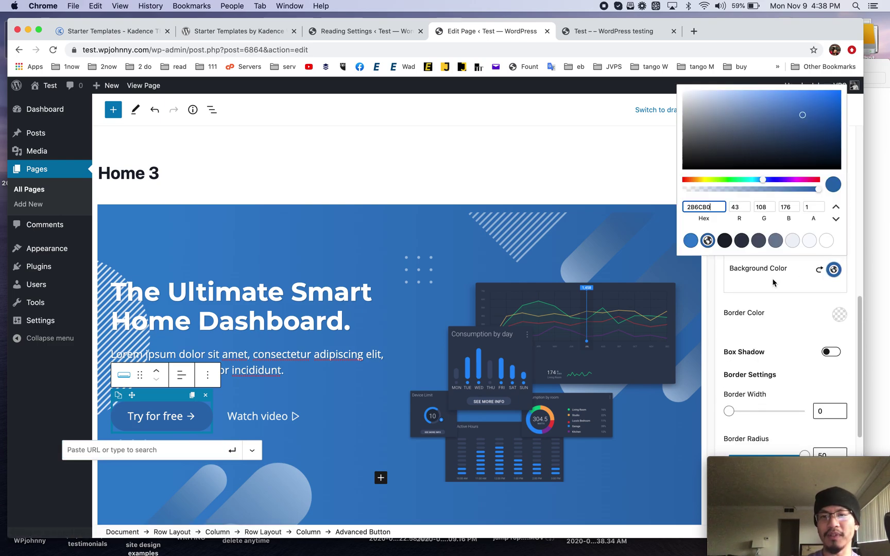
pyautogui.click(693, 181)
pyautogui.moveTo(693, 181); pyautogui.dragTo(681, 180)
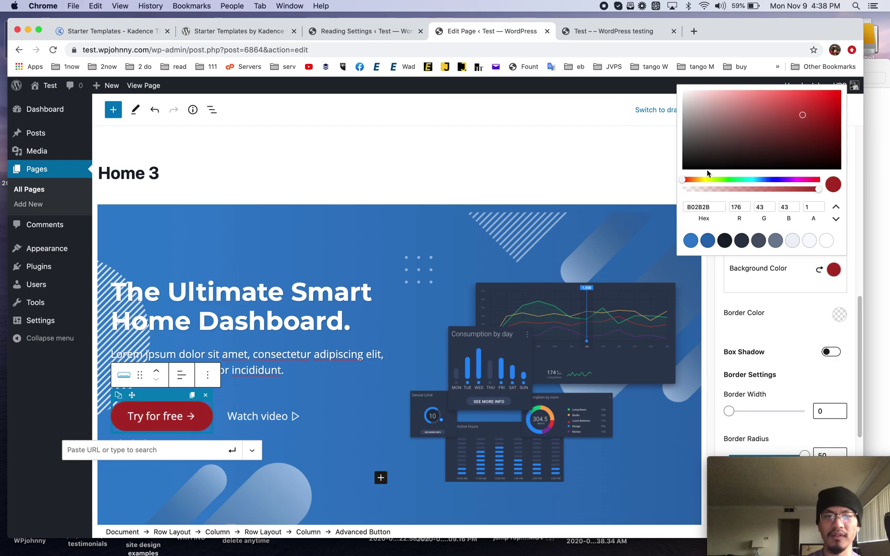
pyautogui.click(637, 149)
pyautogui.click(754, 111)
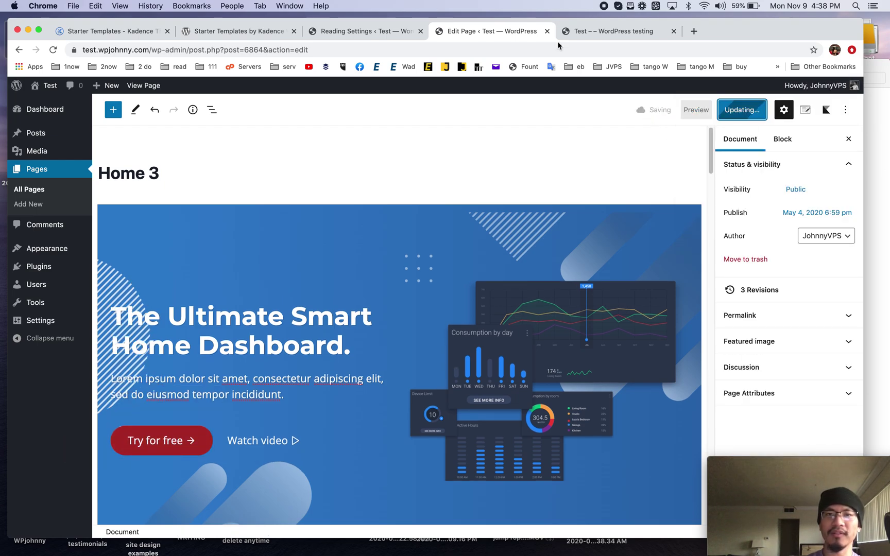
# - Reload the live homepage to show the red Try for free button
pyautogui.click(602, 32)
pyautogui.press('super+r')
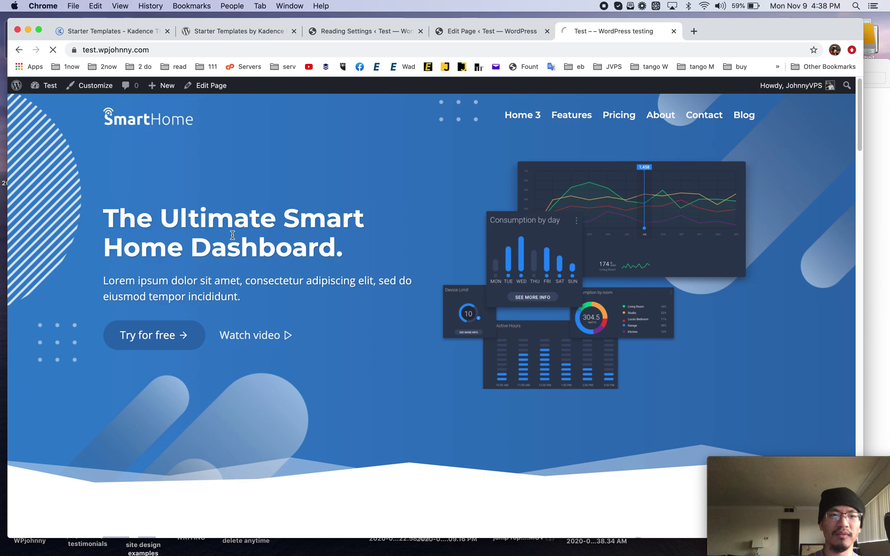